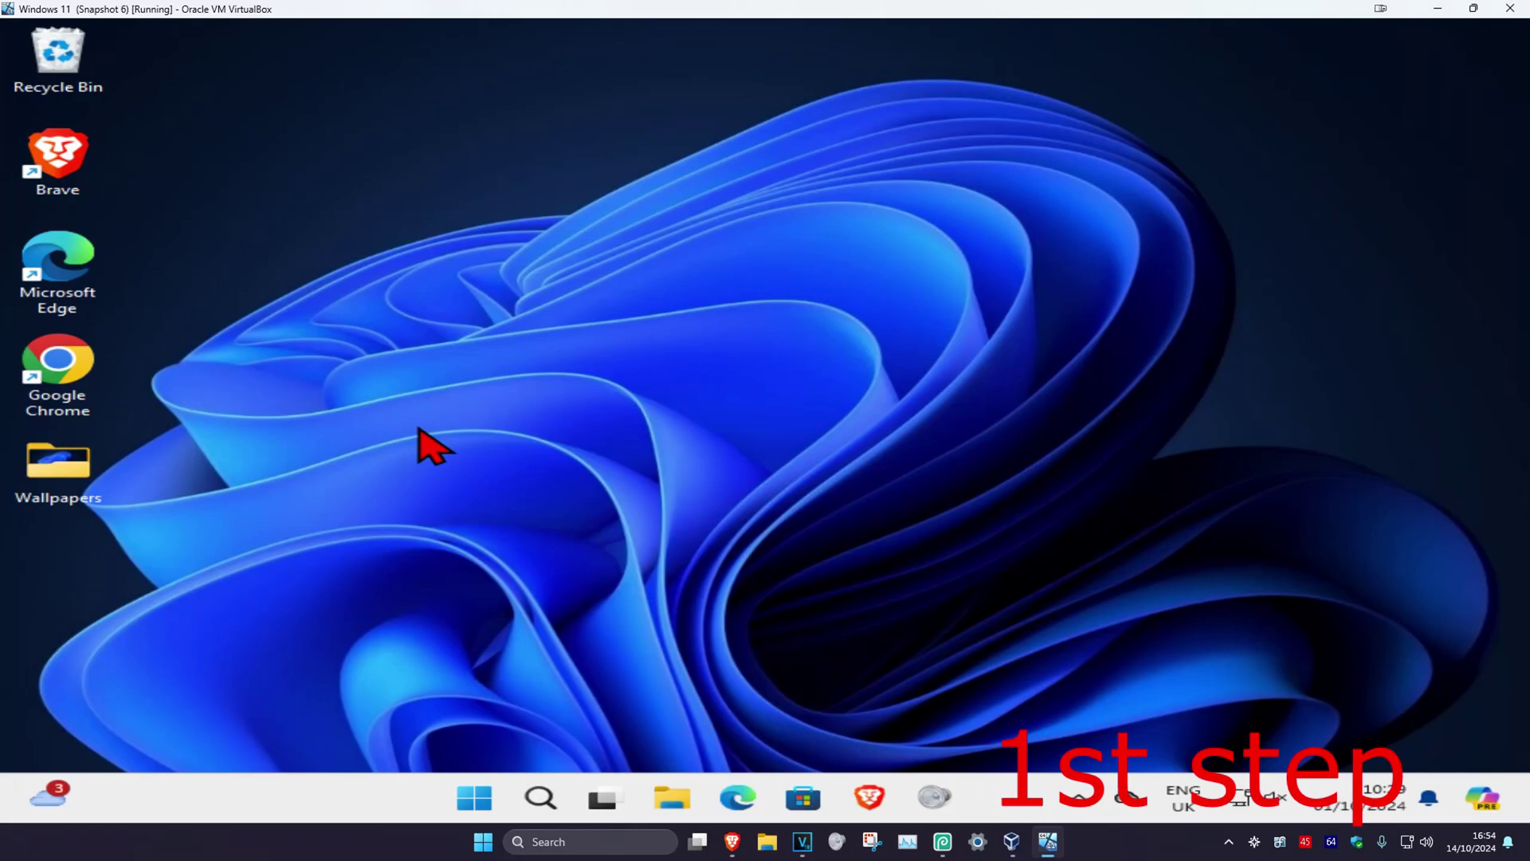
Search for 'cmd' and launch Command Prompt as administrator, approving the UAC prompt
left_click(541, 797)
type("cmd")
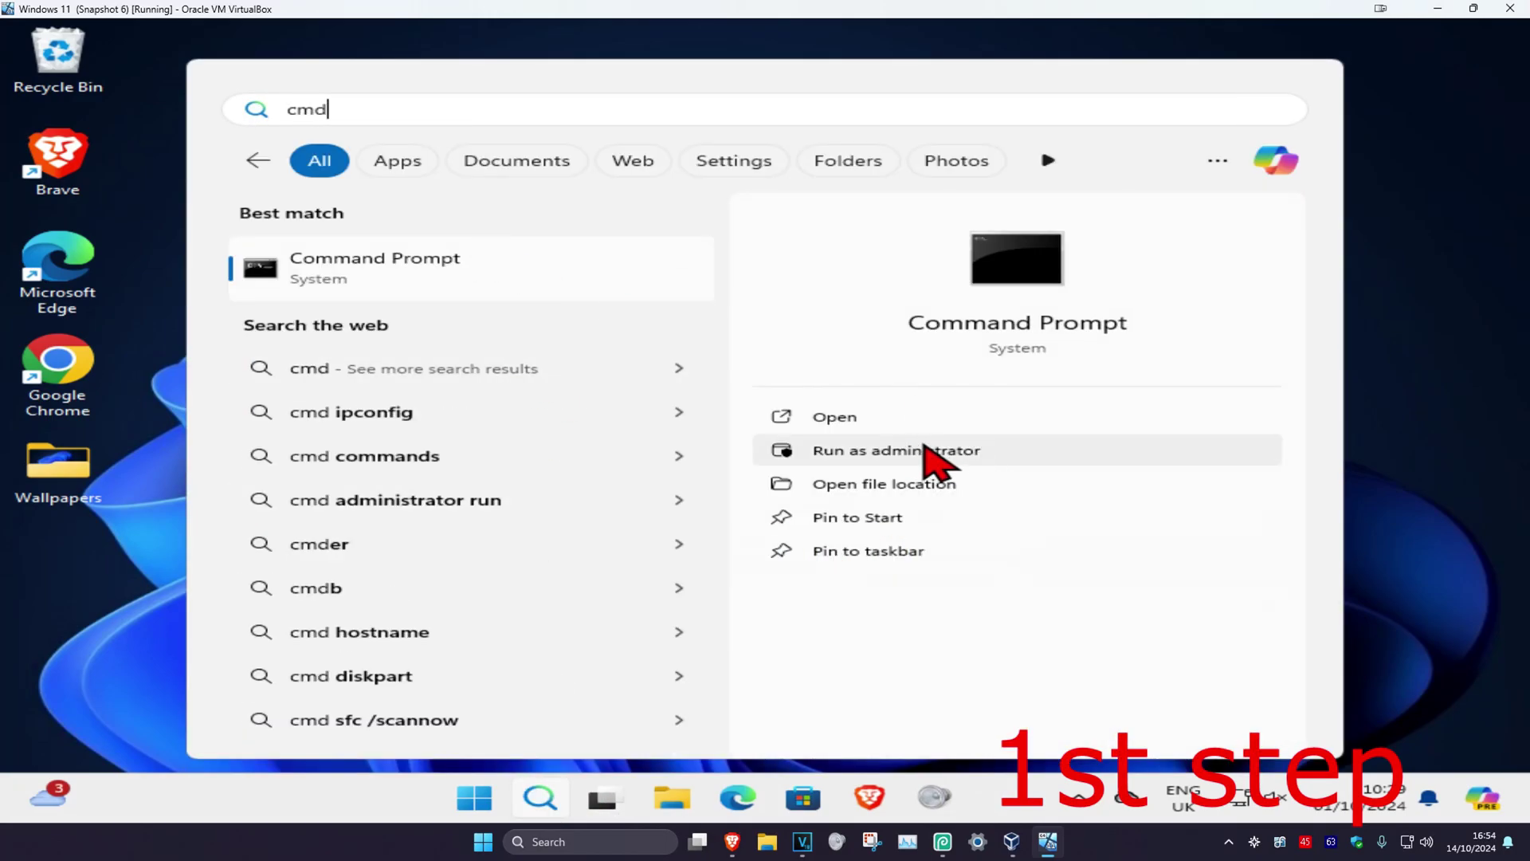
left_click(929, 455)
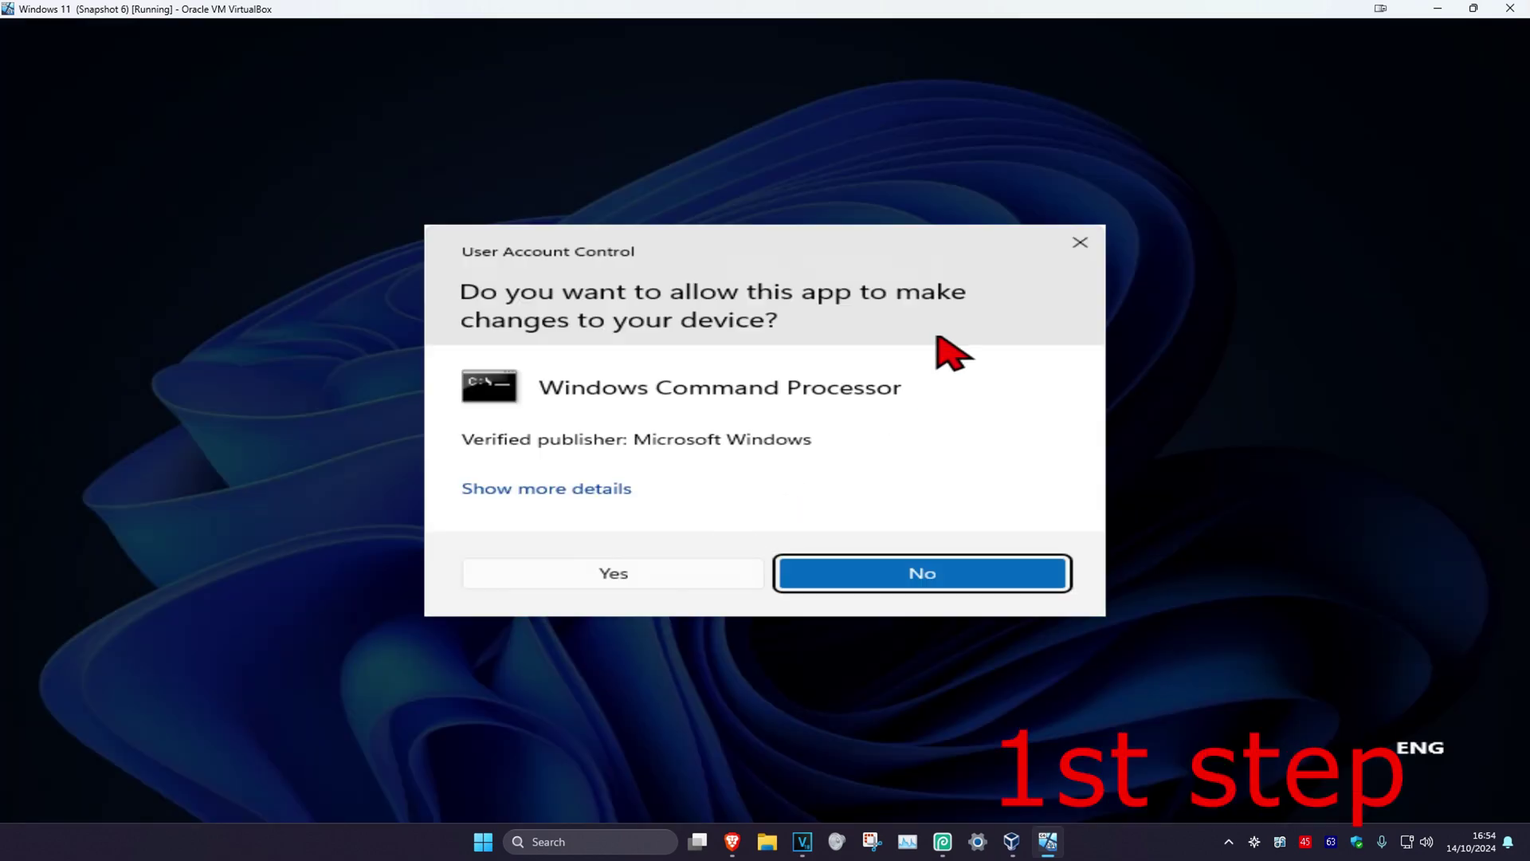
left_click(694, 572)
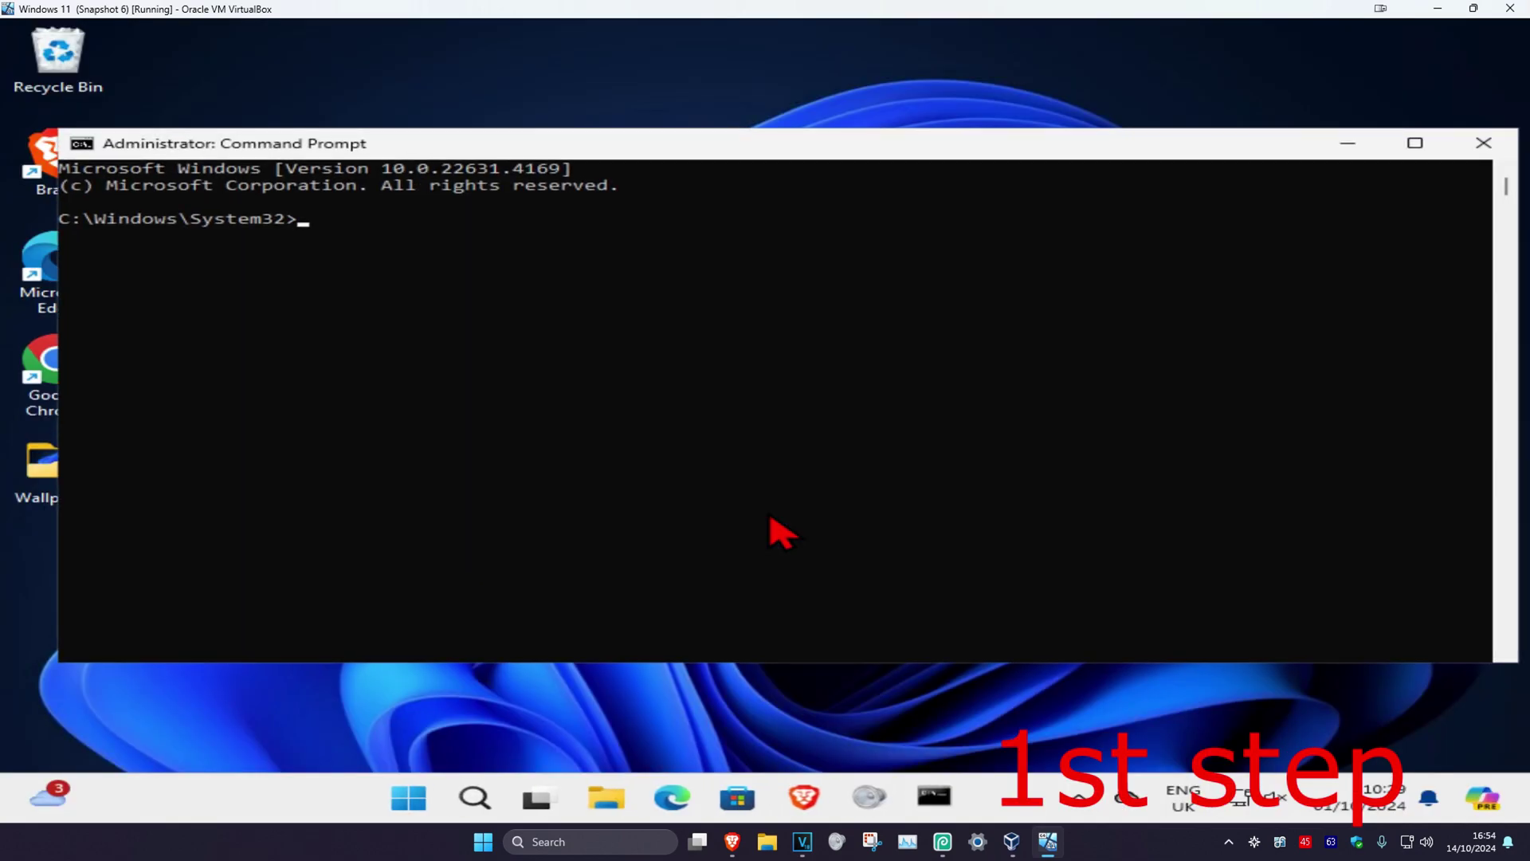
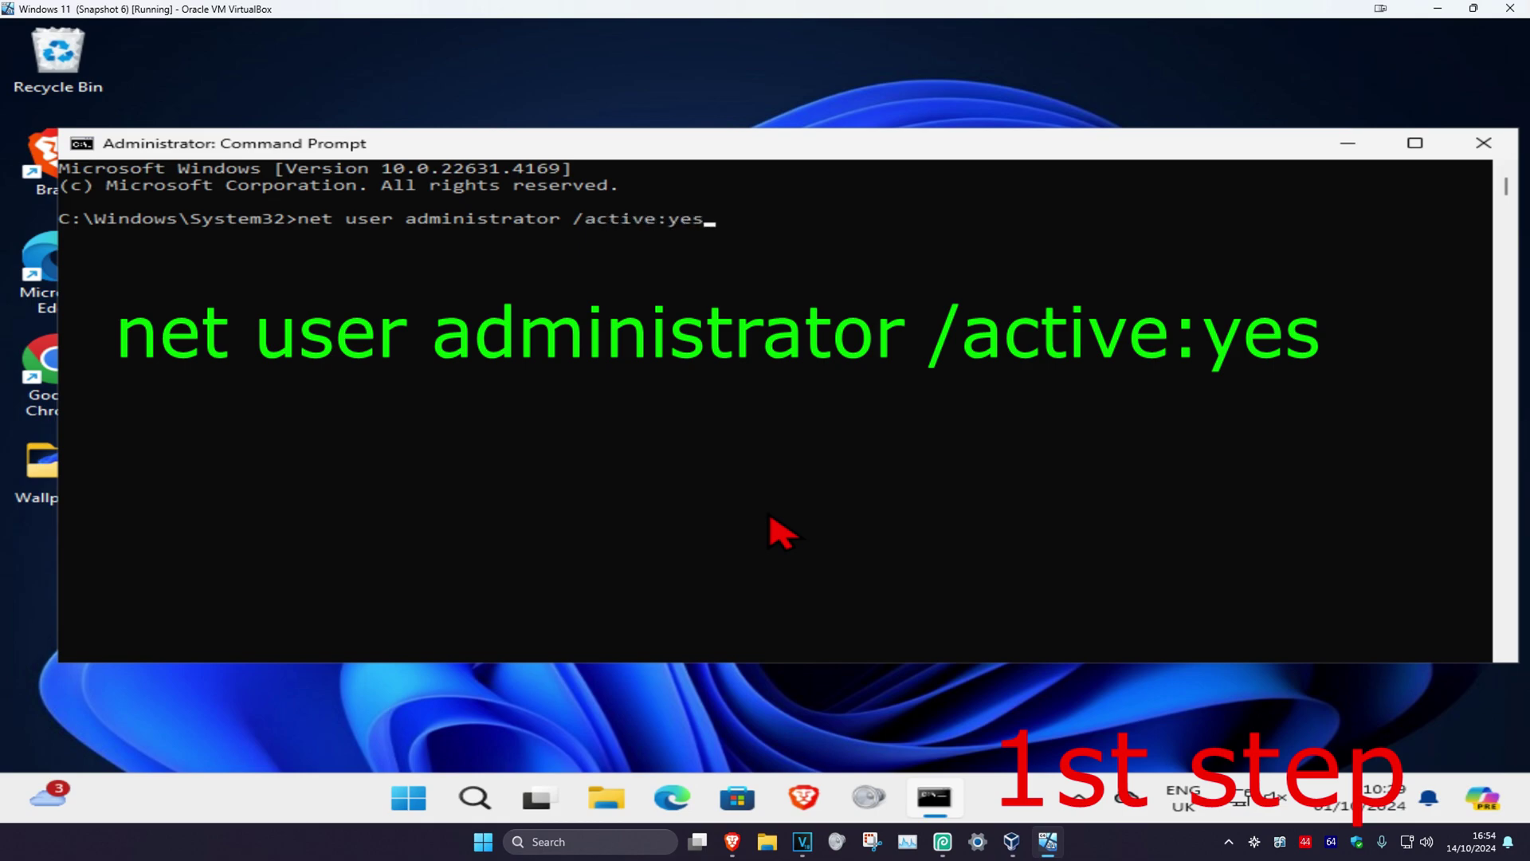
Run net user administrator /active:yes to enable the built-in Administrator account
key("Return")
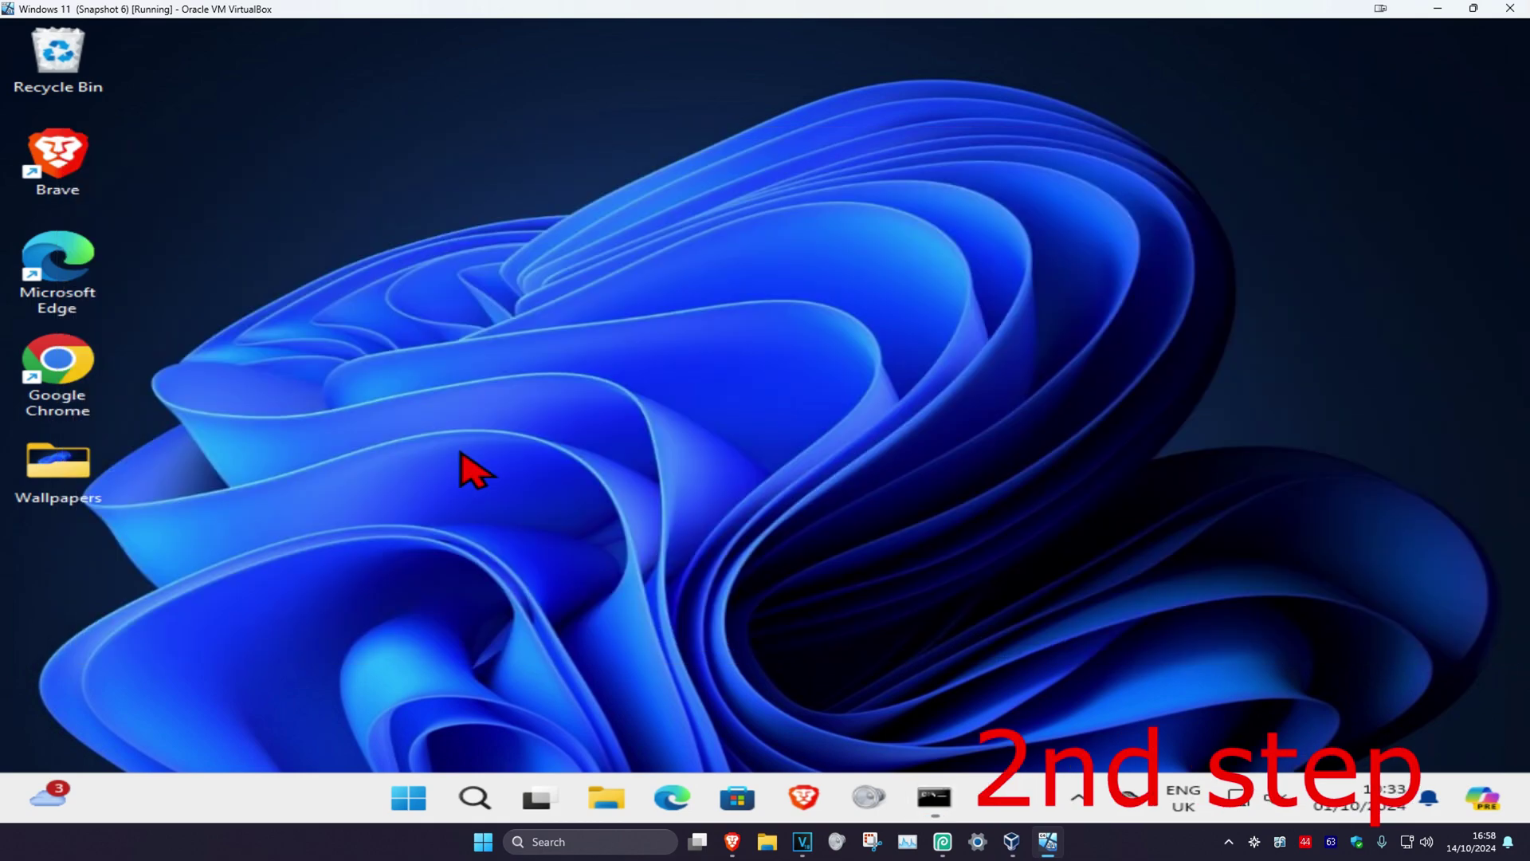
left_click(475, 799)
type("task ma")
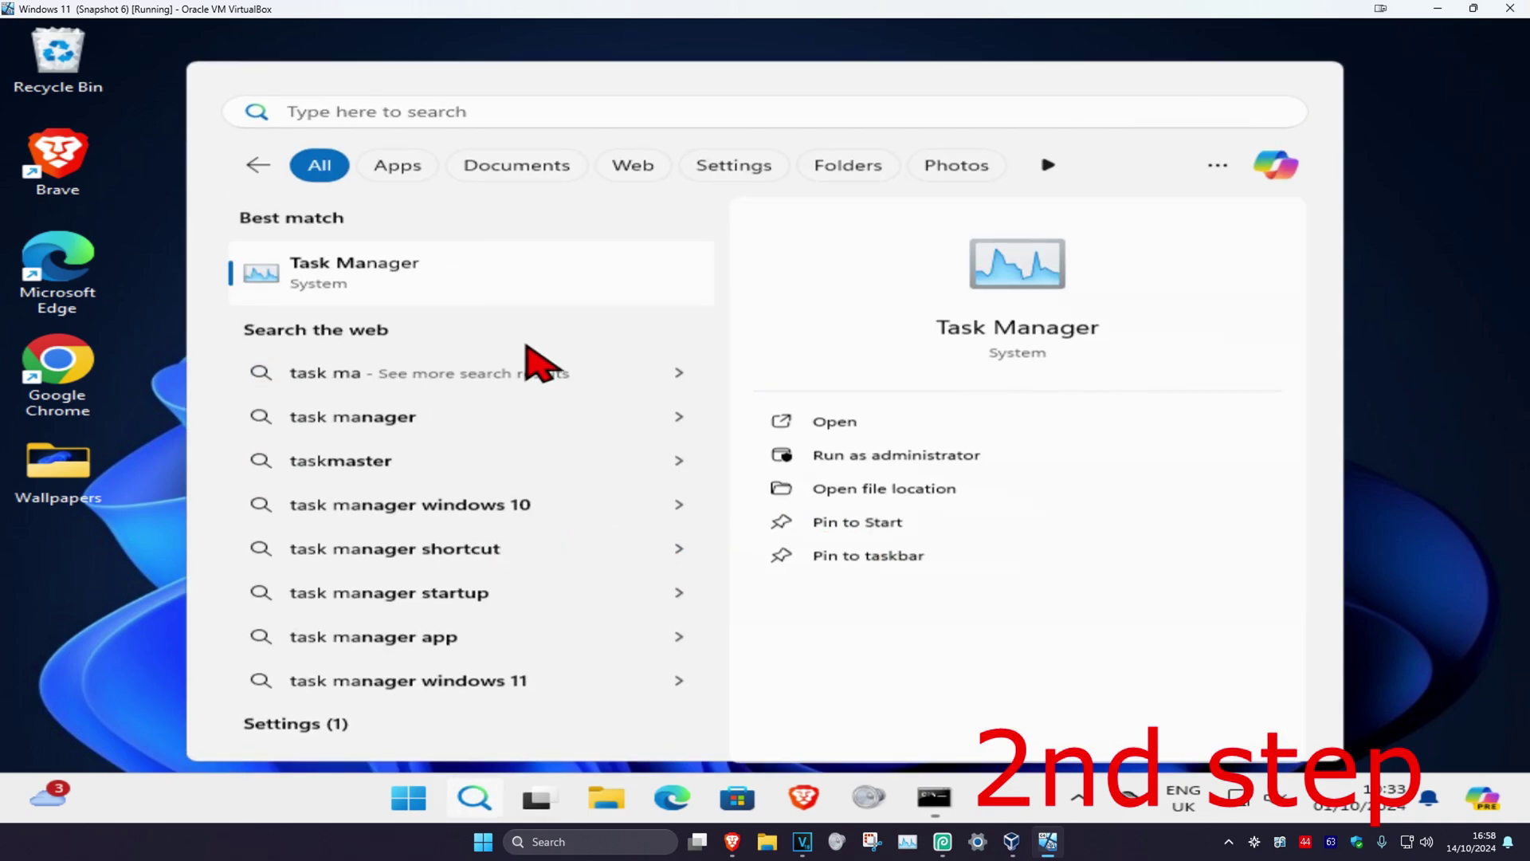
key("Return")
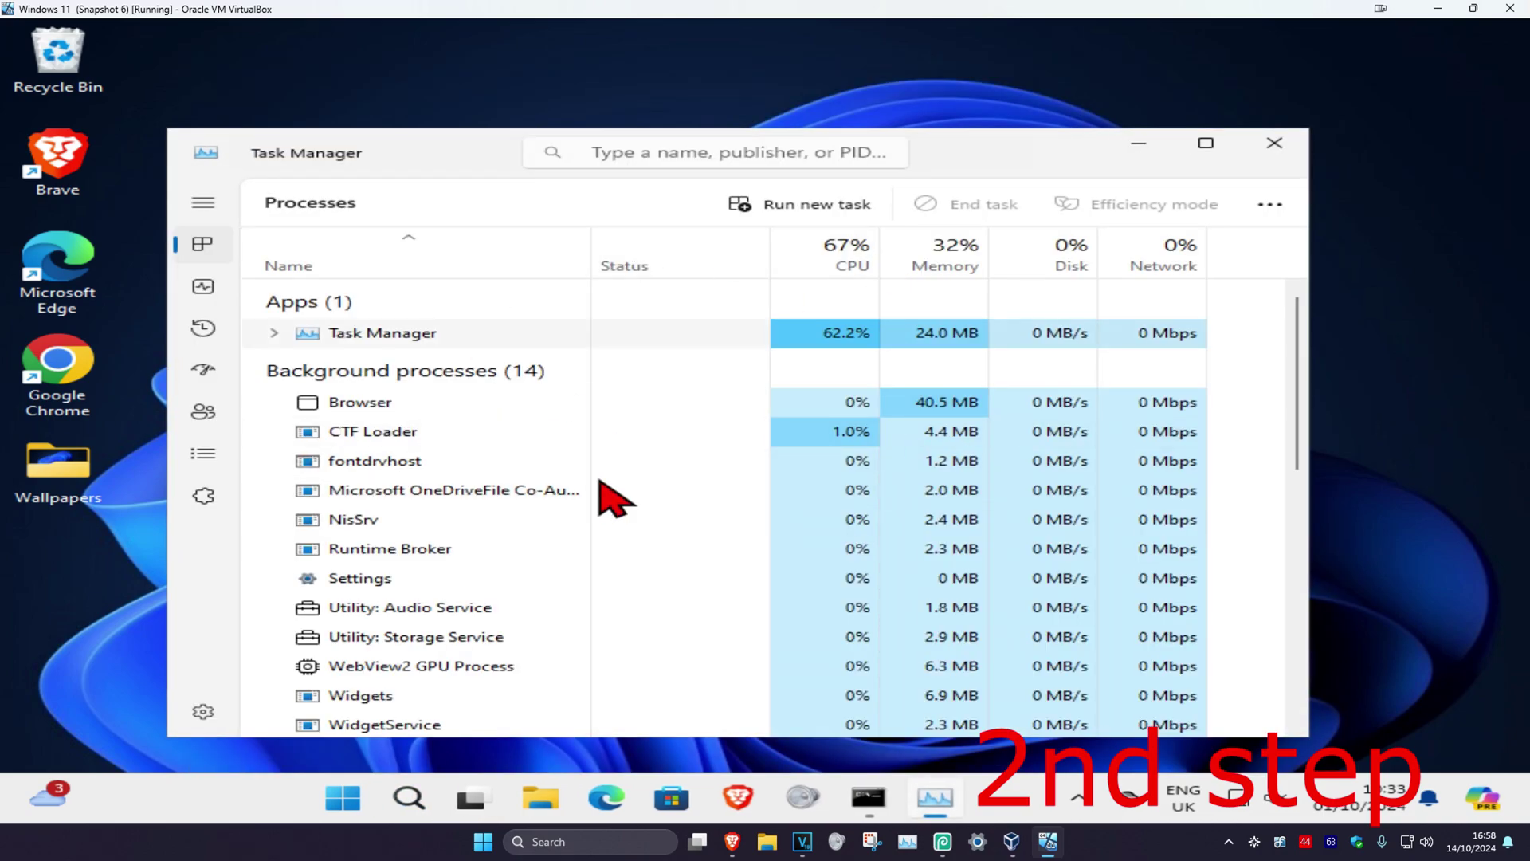
left_click(1279, 151)
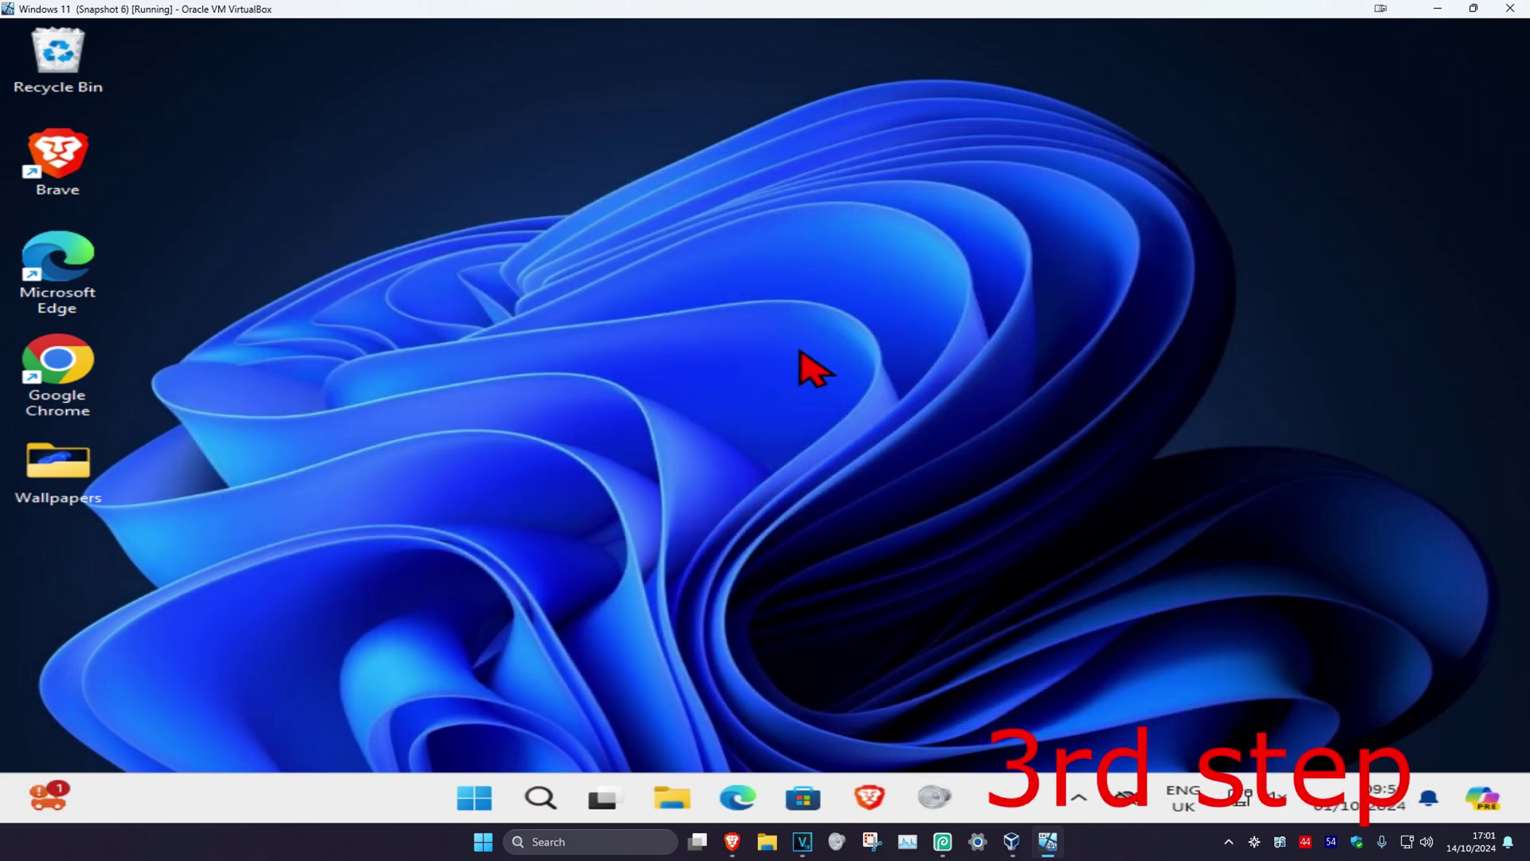
Tick Safe boot on System Configuration's Boot tab, confirm, and restart into Safe Mode
left_click(537, 797)
type("system config")
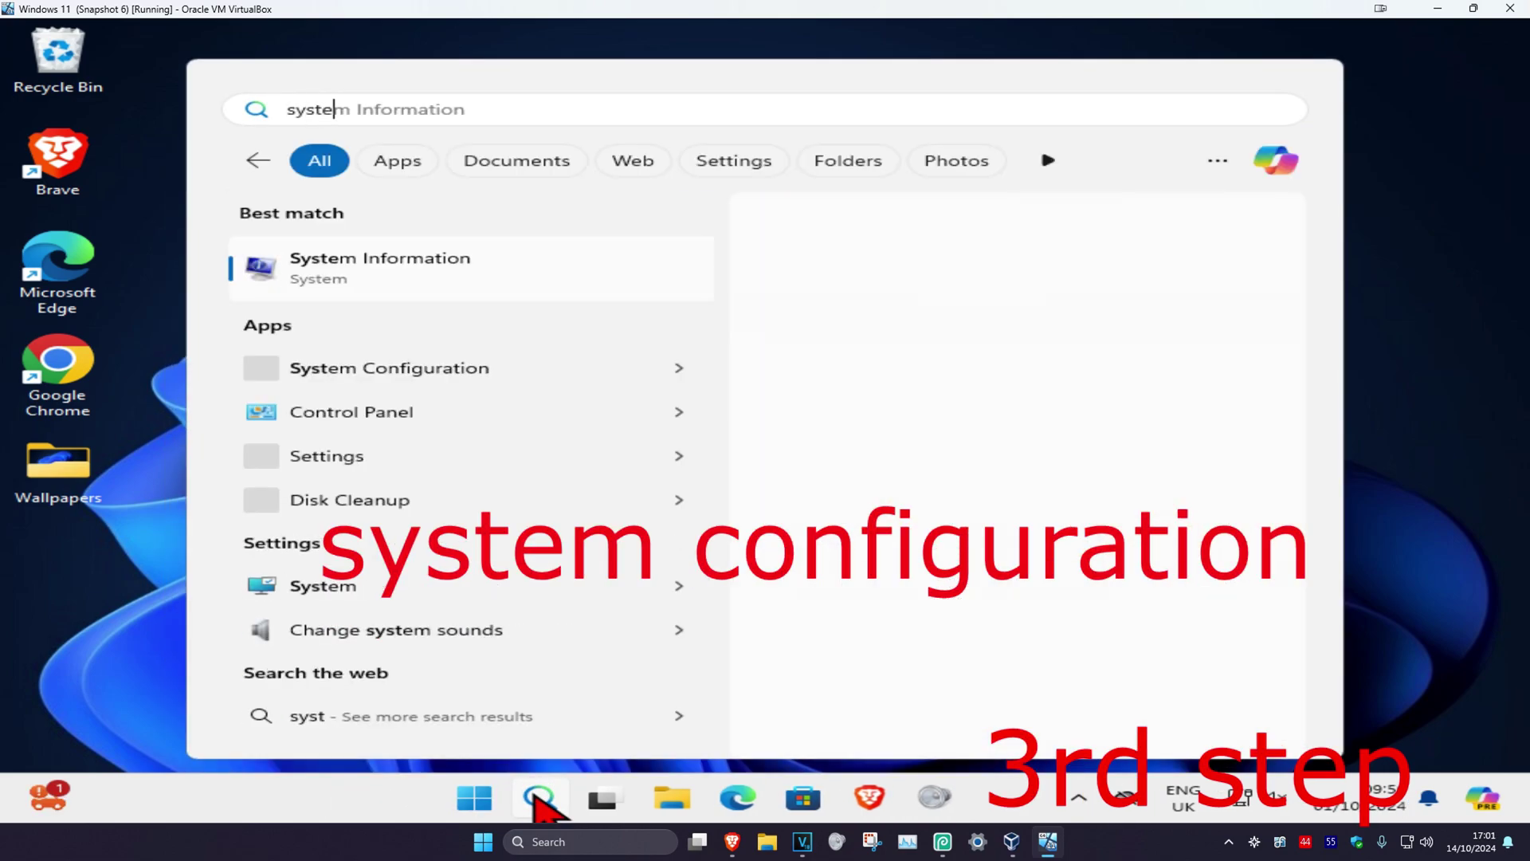
left_click(500, 275)
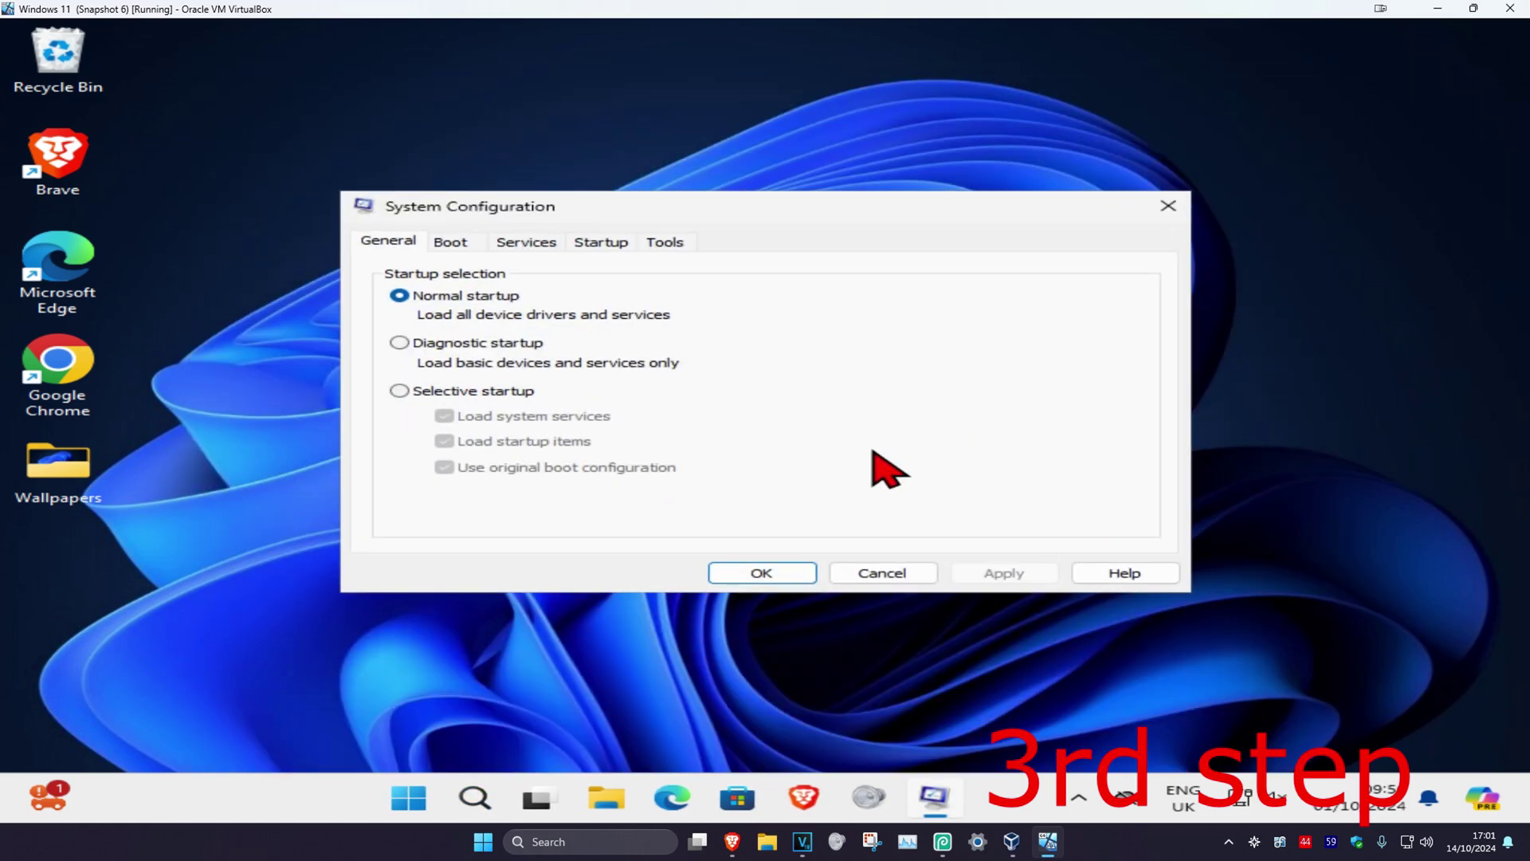
left_click(458, 243)
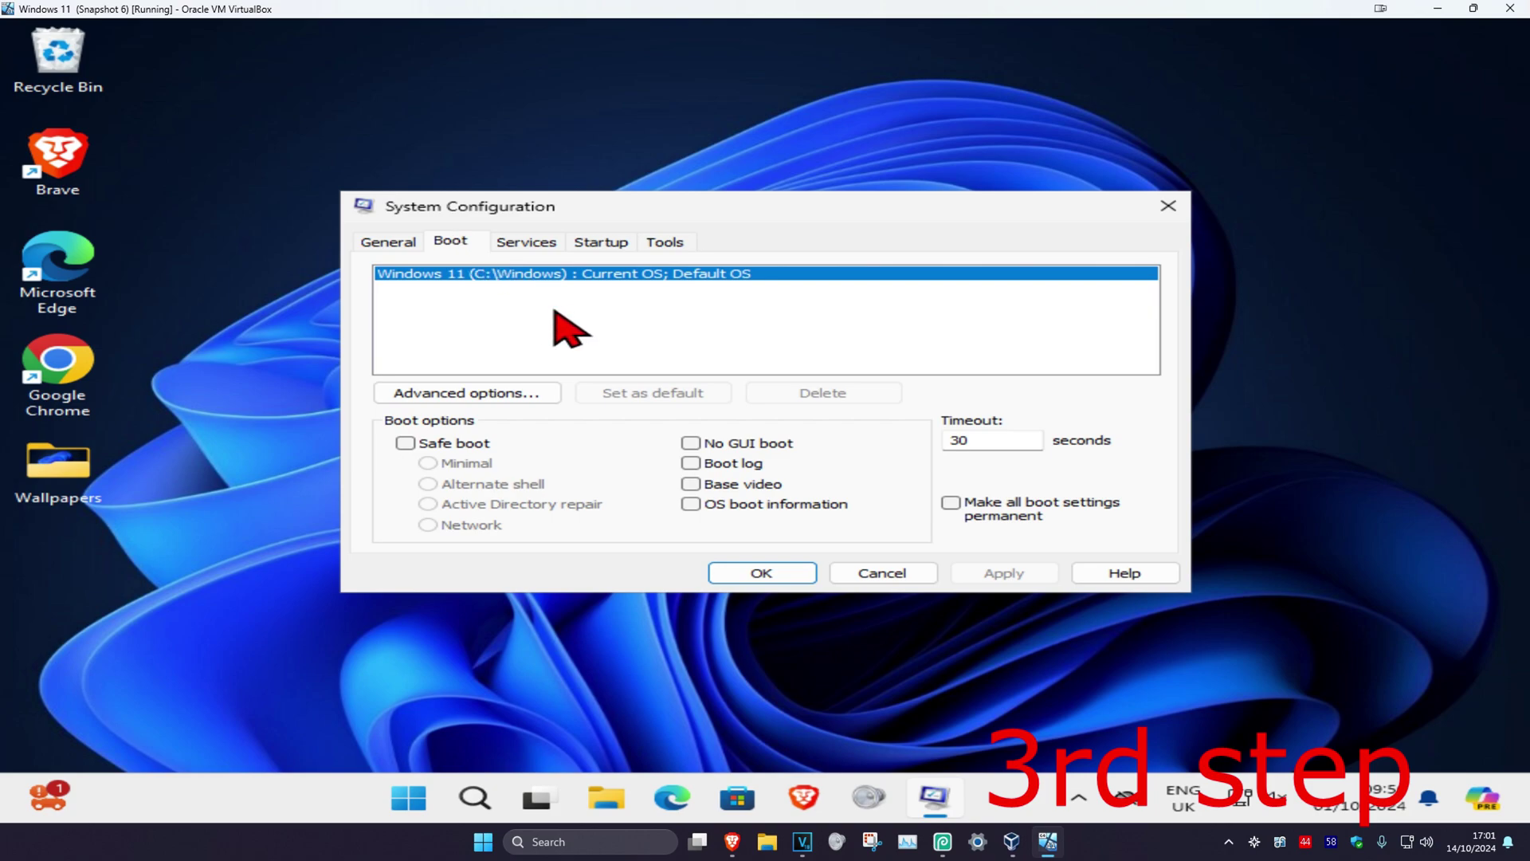
left_click(400, 444)
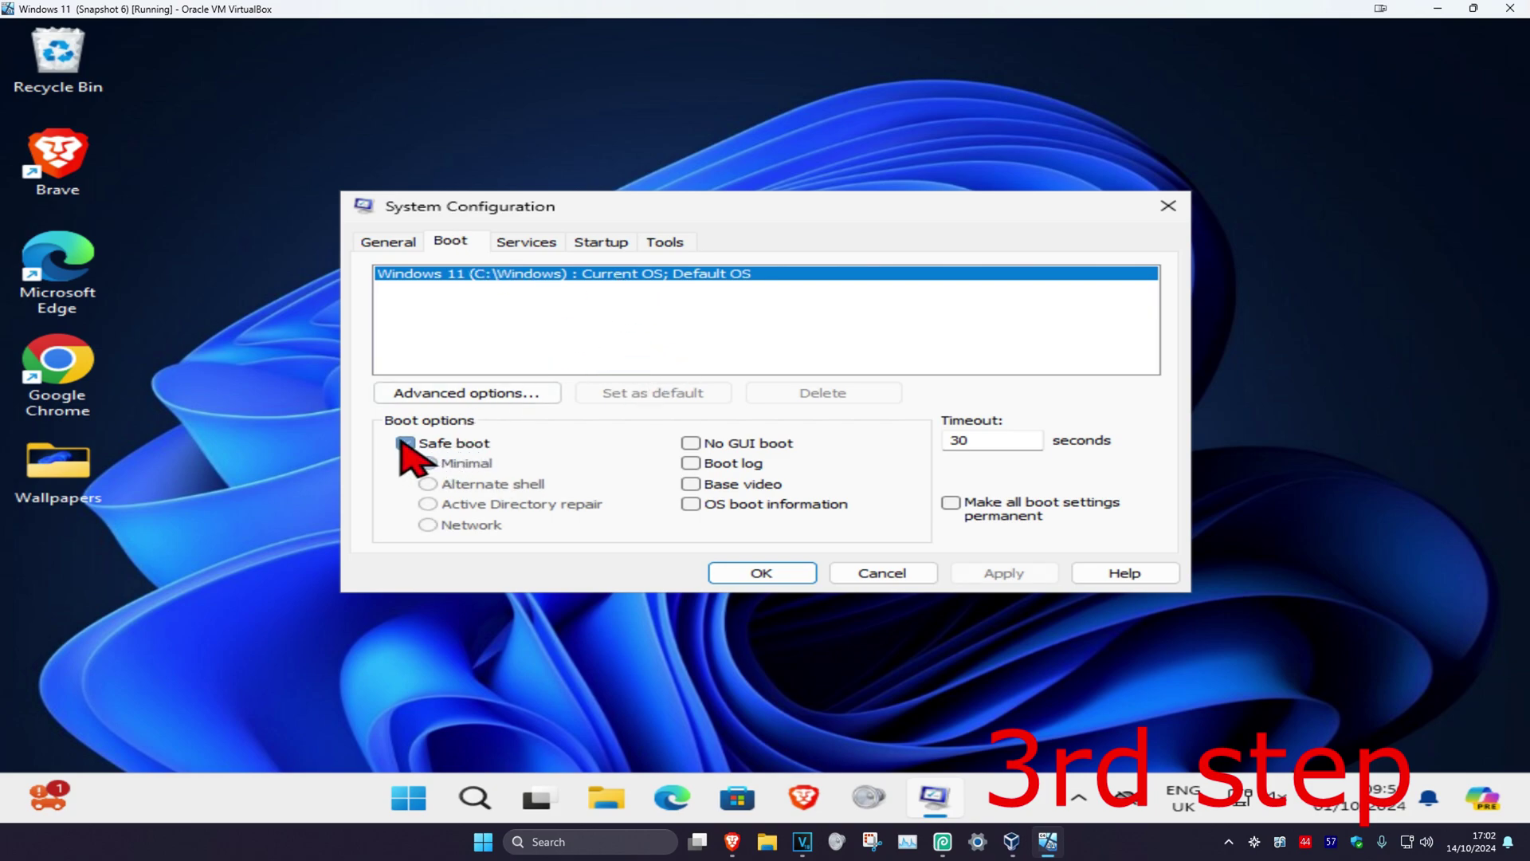
left_click(792, 586)
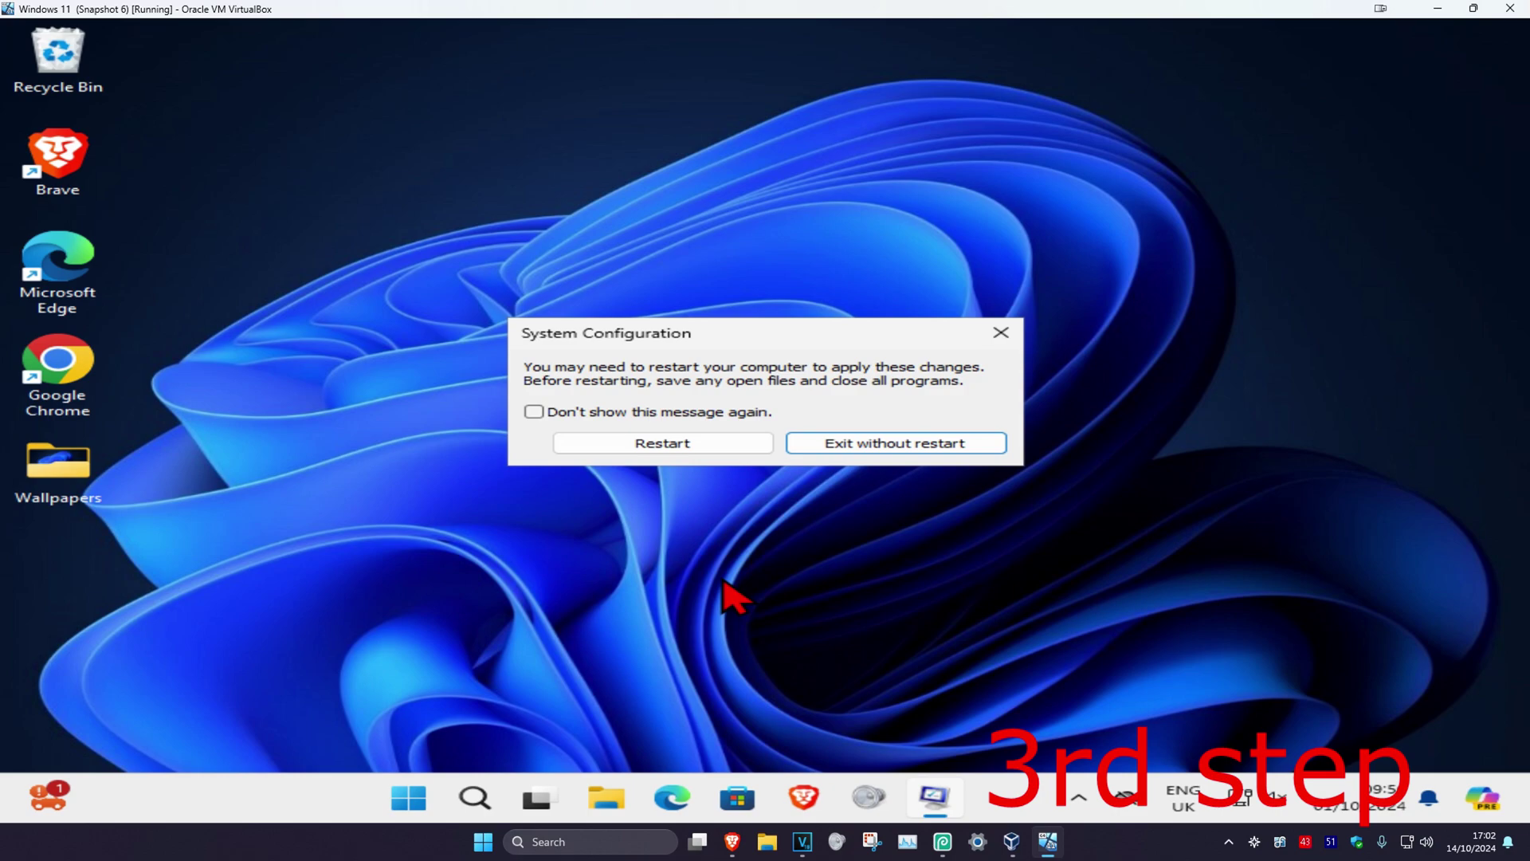
left_click(712, 451)
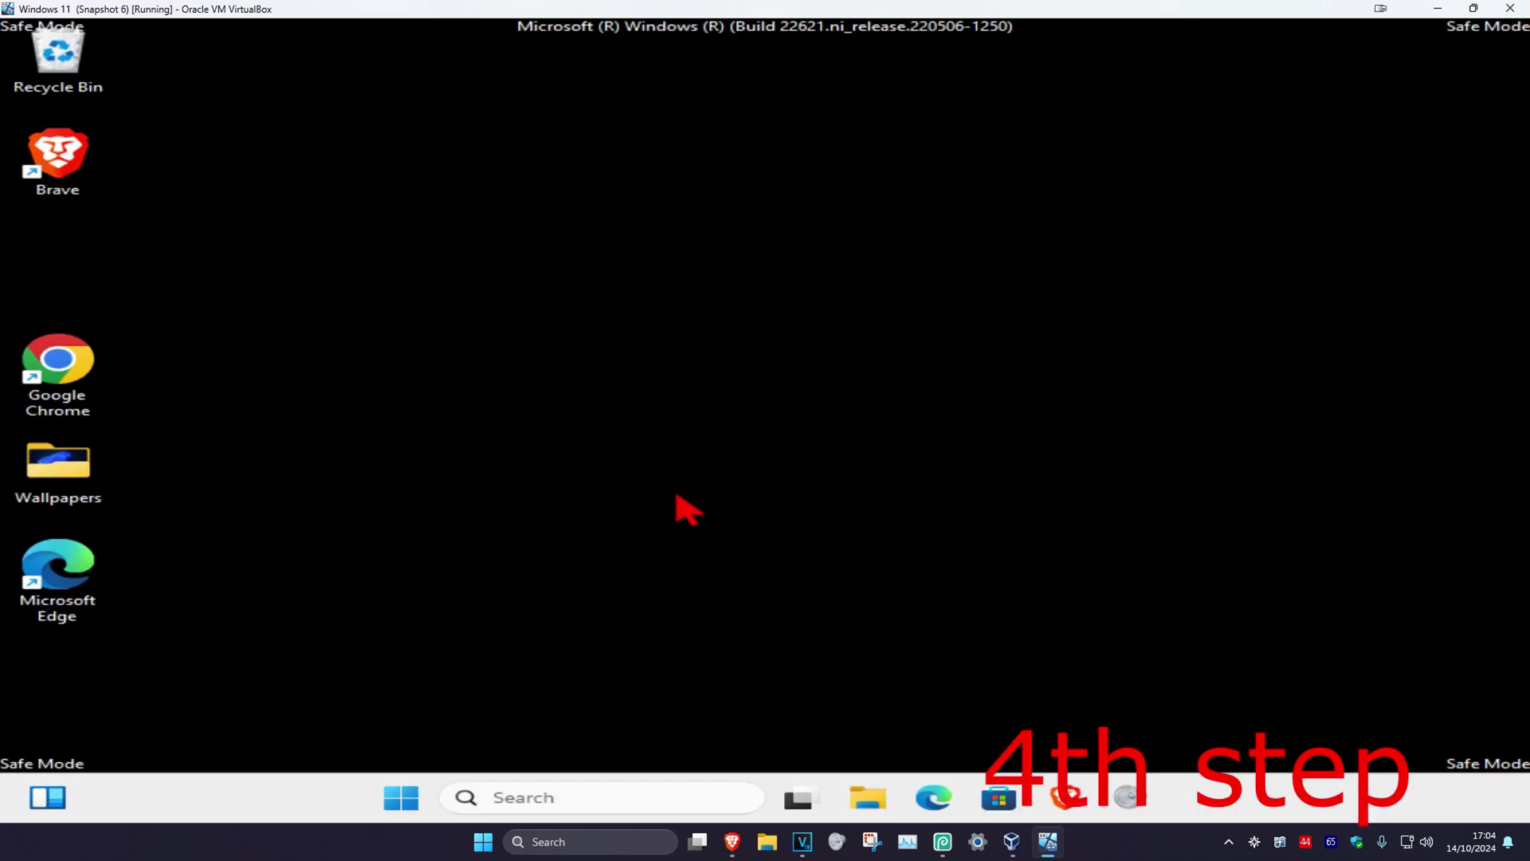
Sign out from the Start context menu and sign back in as Administrator
right_click(405, 788)
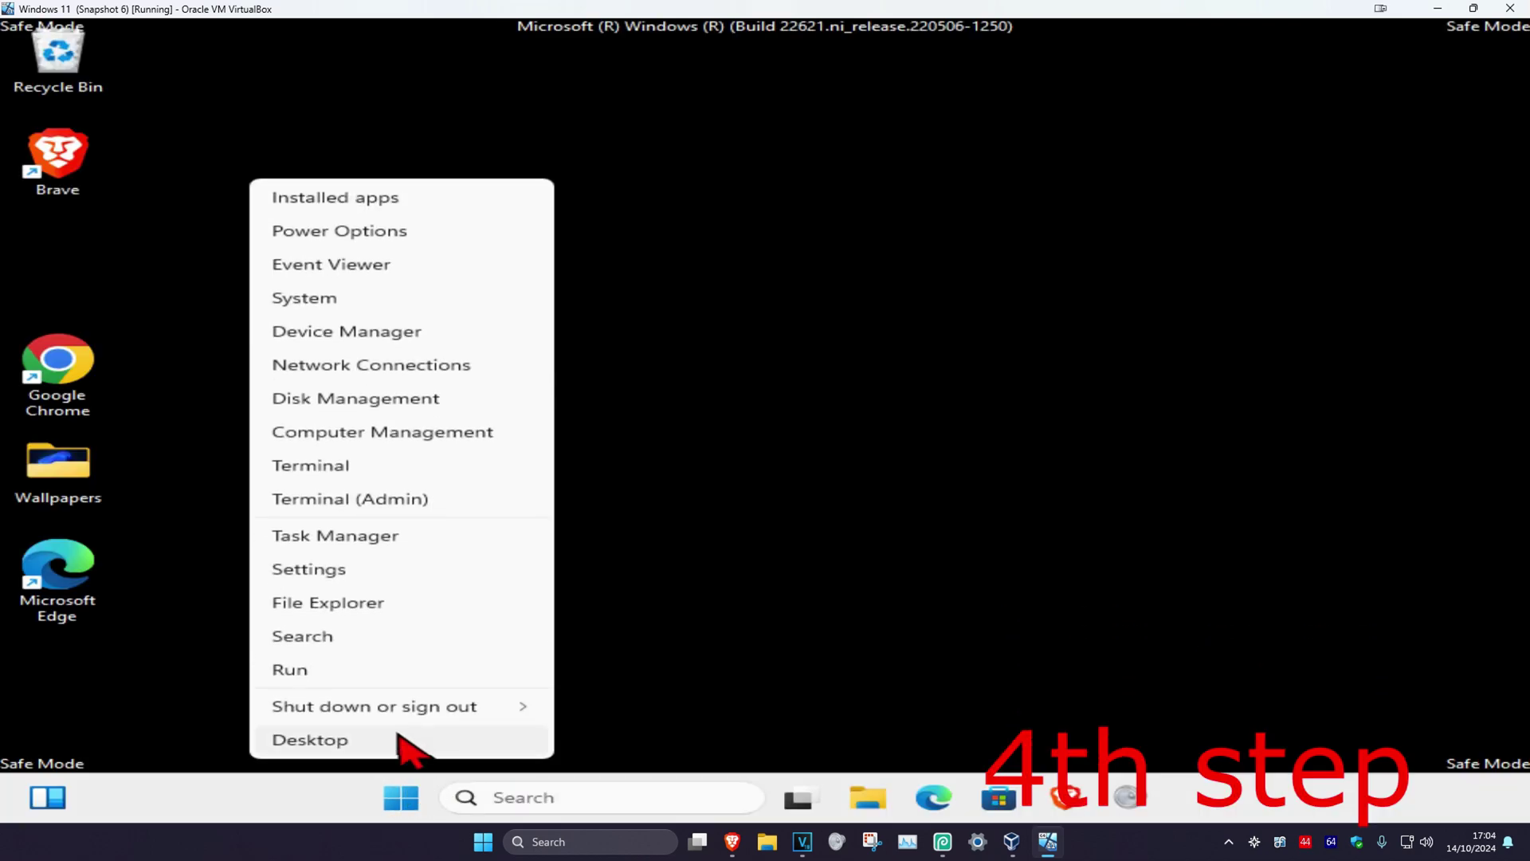
mouse_move(358, 708)
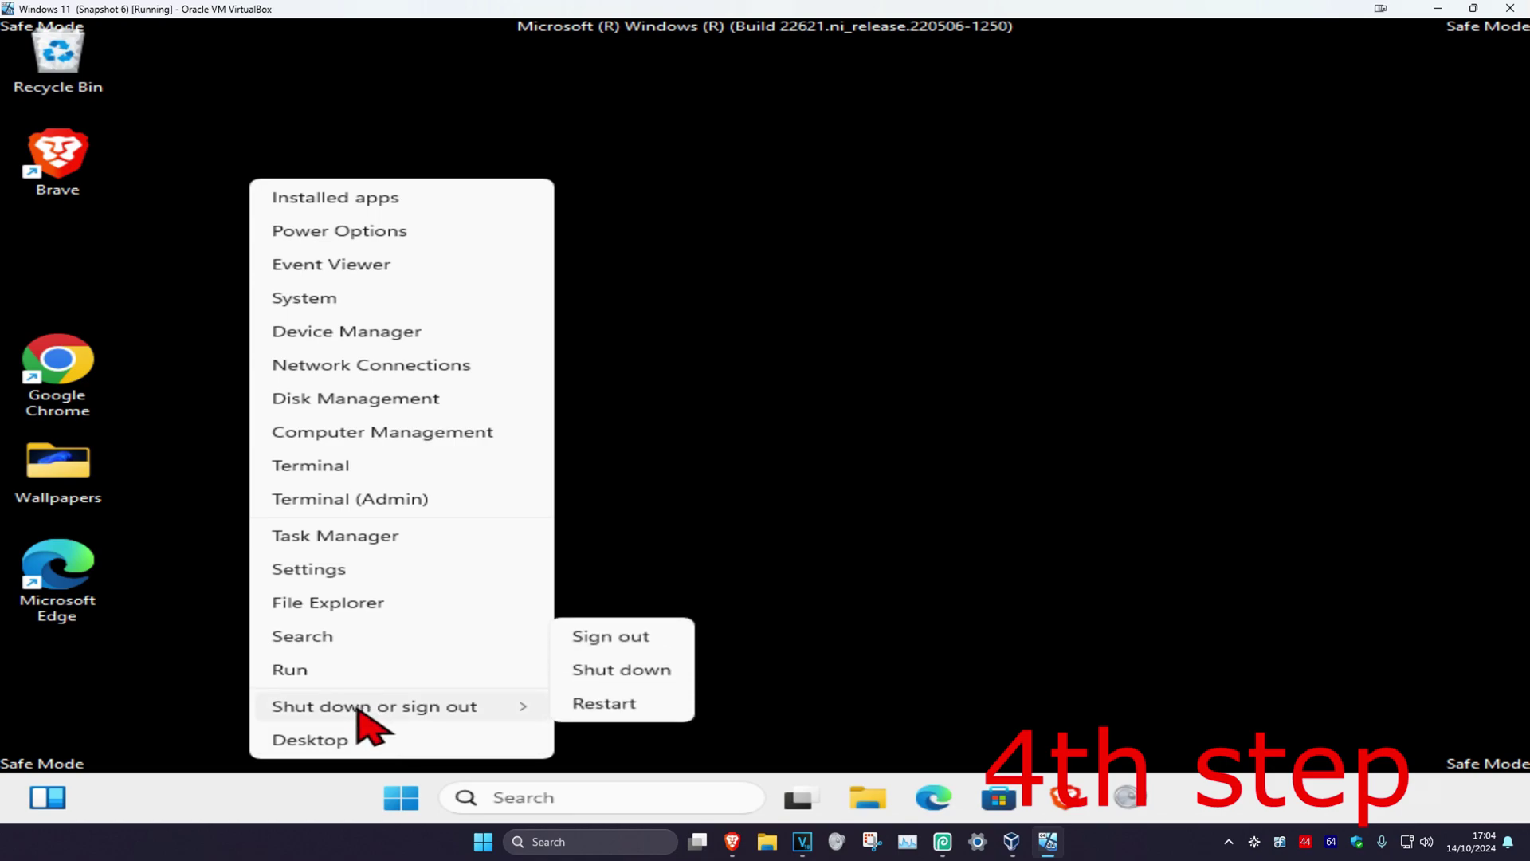
left_click(622, 640)
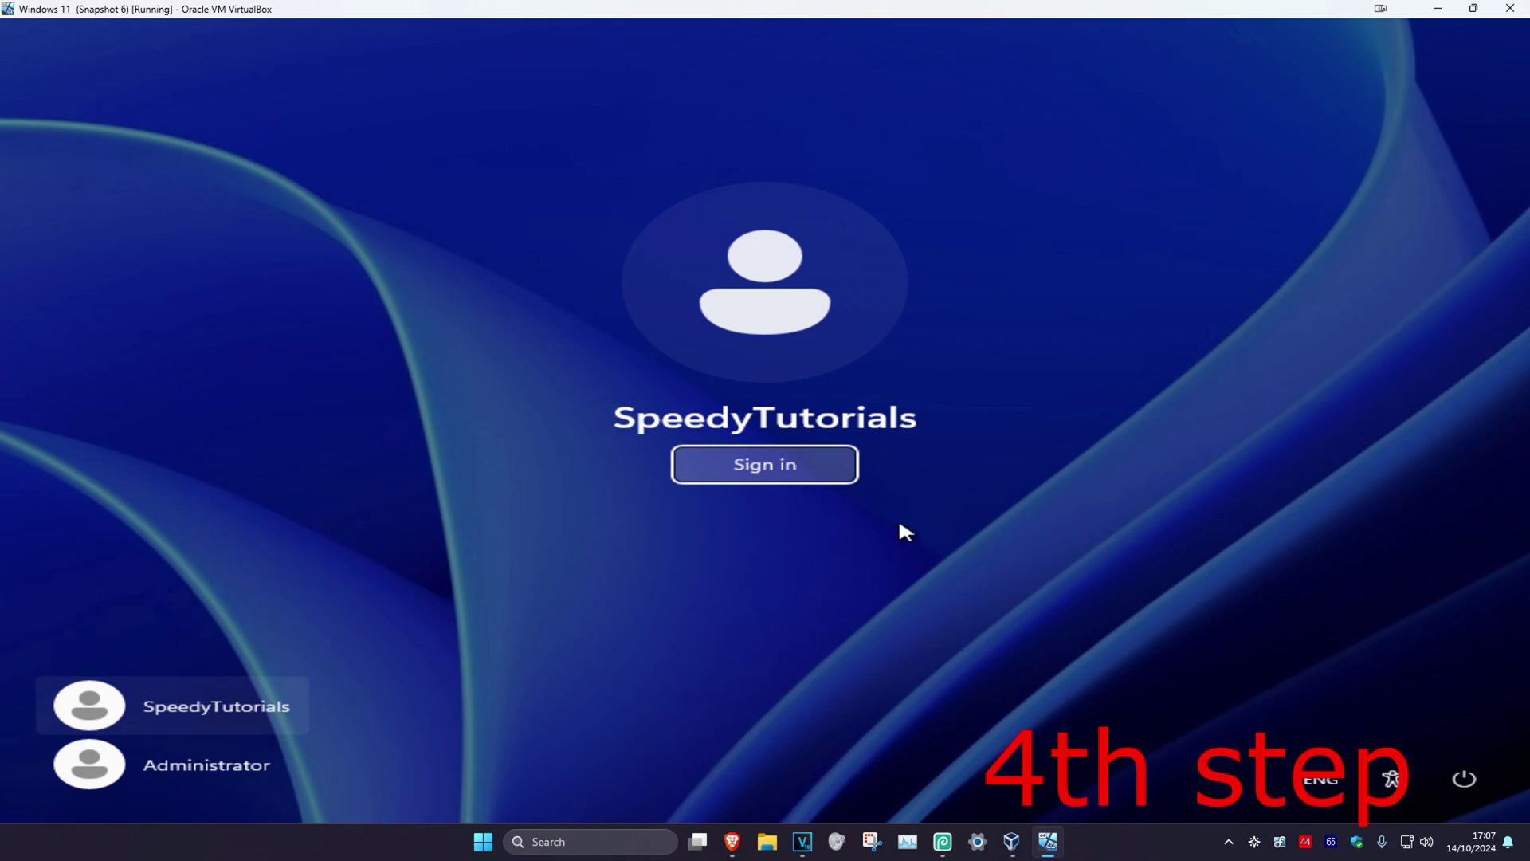
left_click(251, 777)
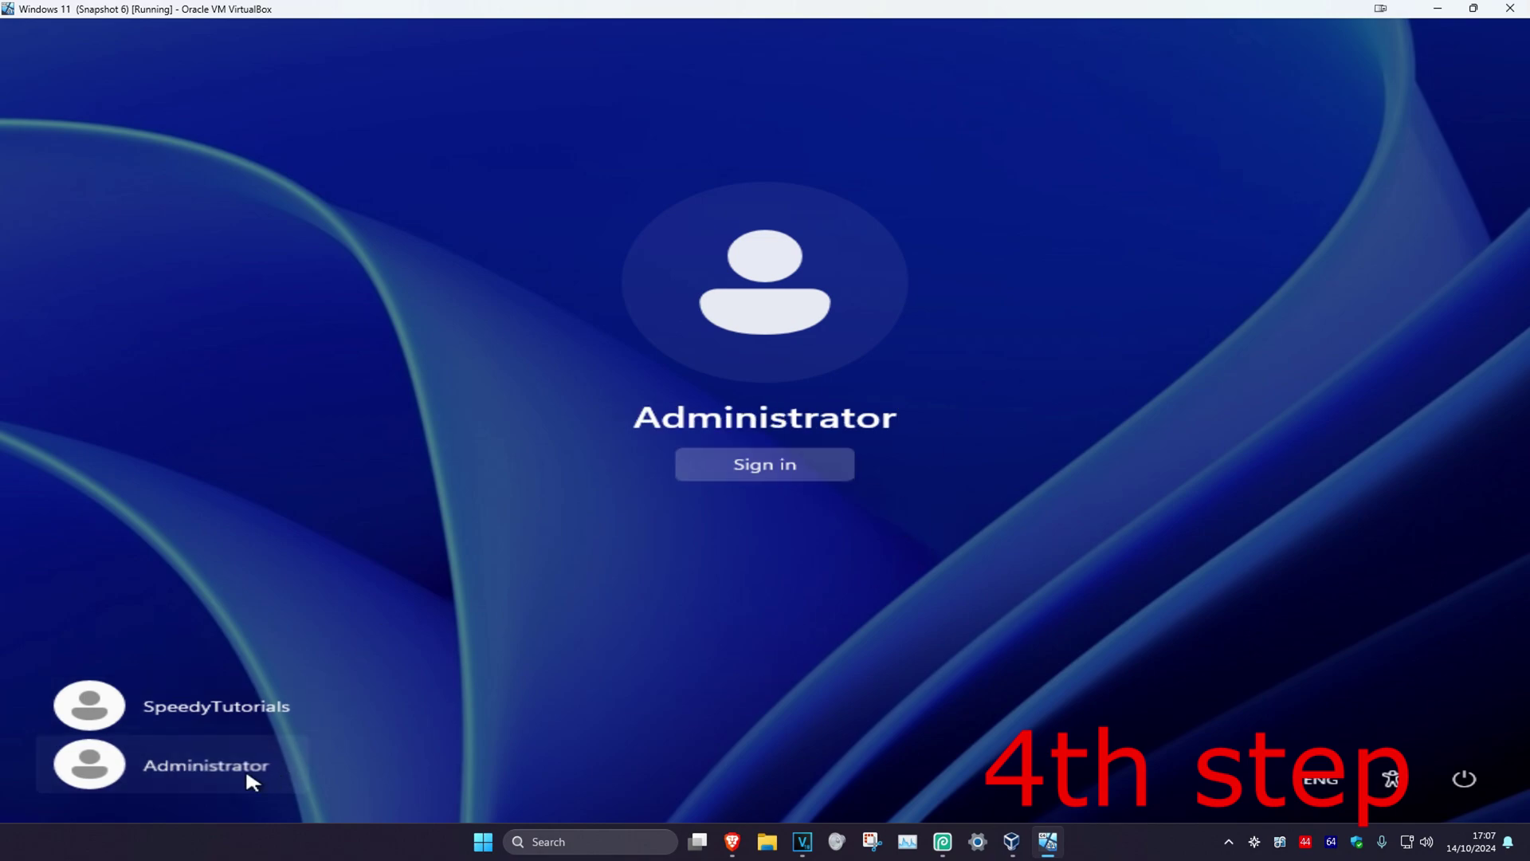
left_click(795, 474)
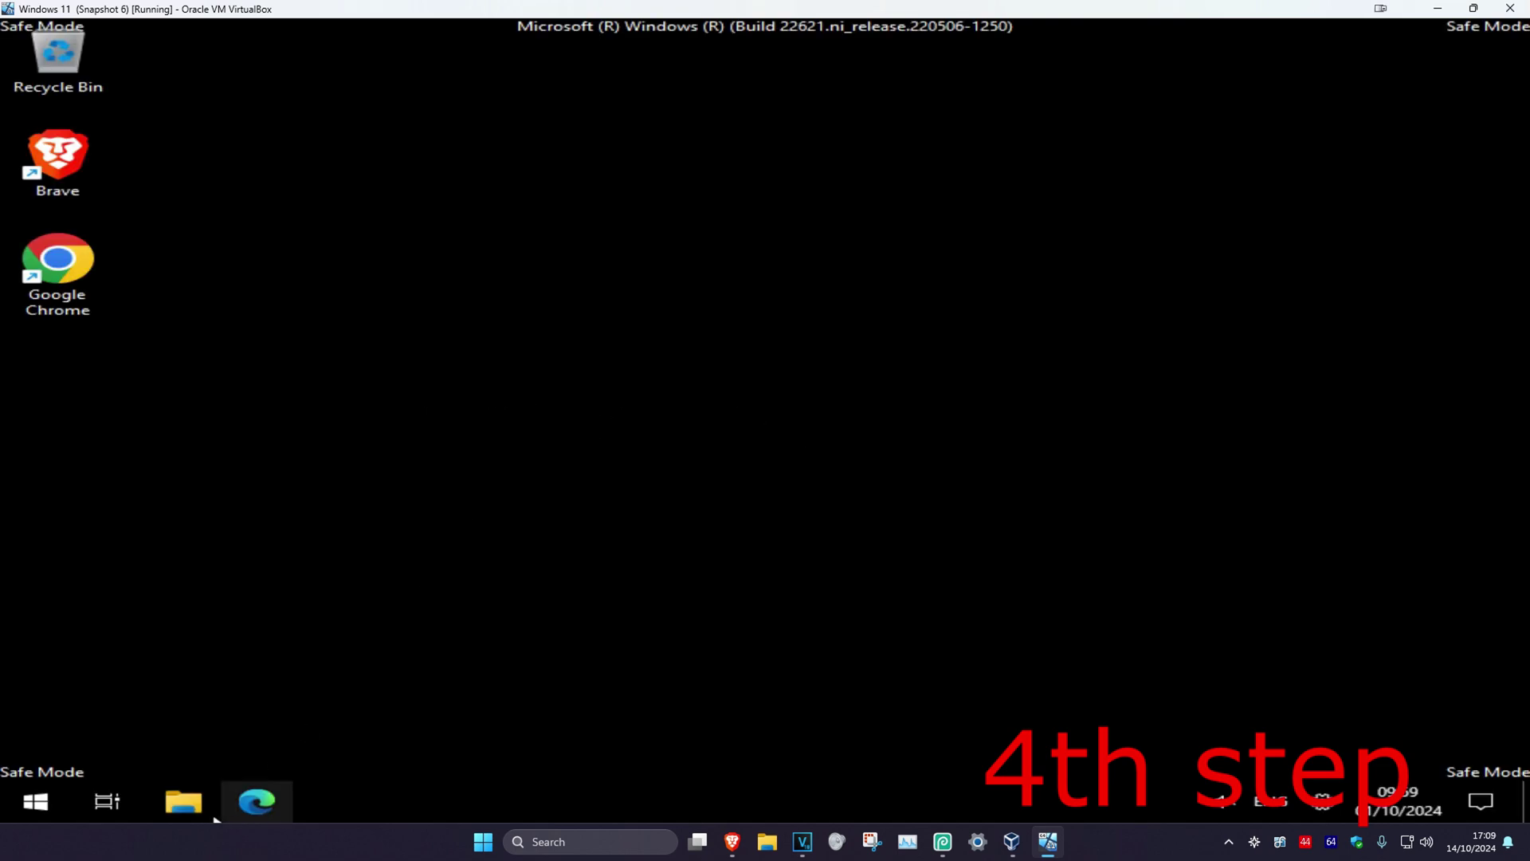
Turn on 'Show hidden files, folders, and drives' in File Explorer's Folder Options
left_click(188, 803)
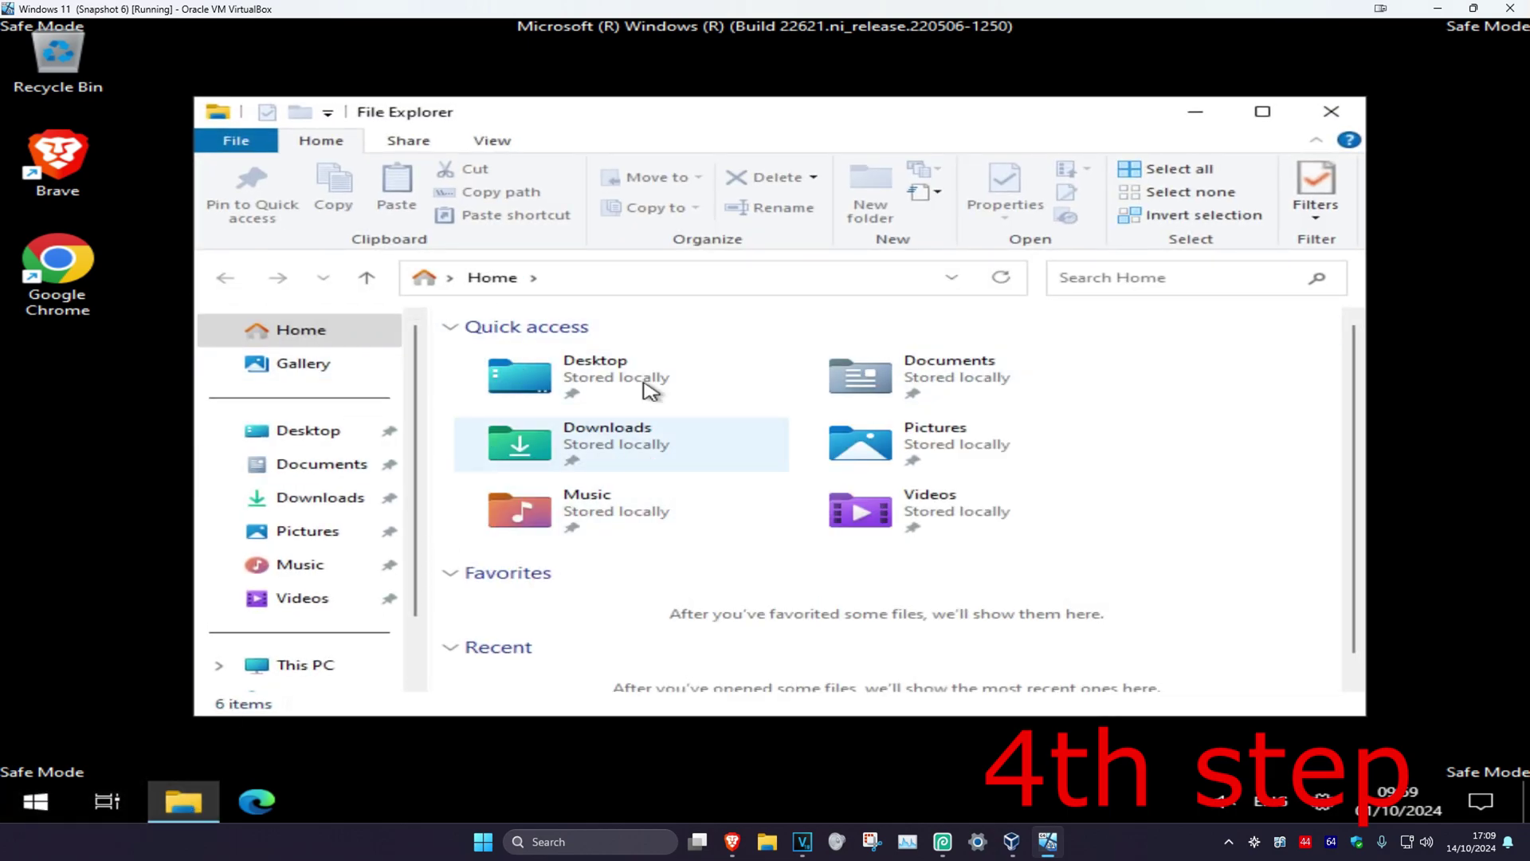
left_click(493, 142)
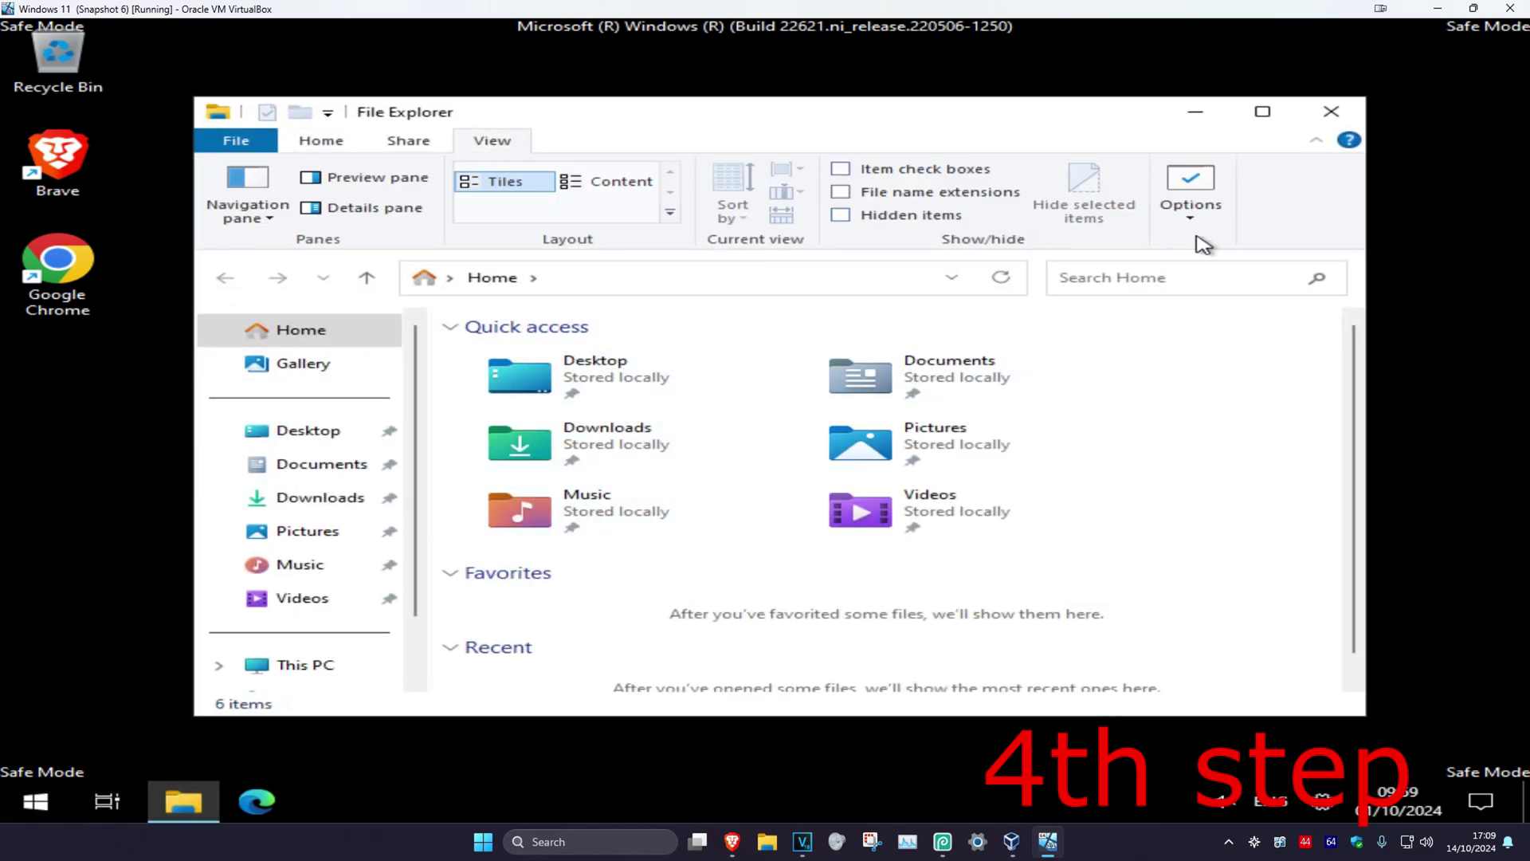
left_click(1193, 185)
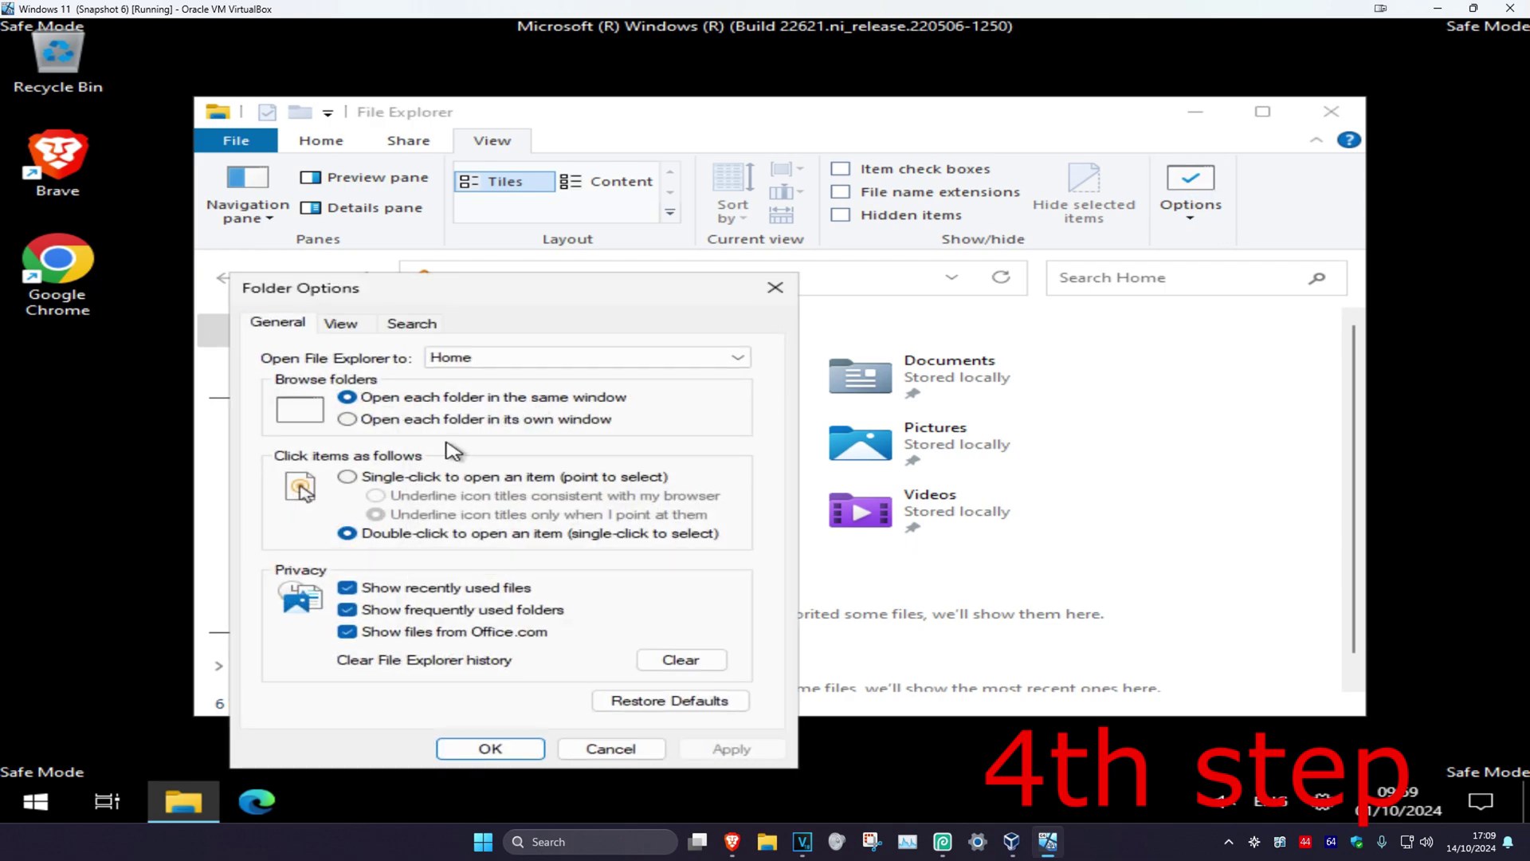
left_click_drag(540, 303, 574, 262)
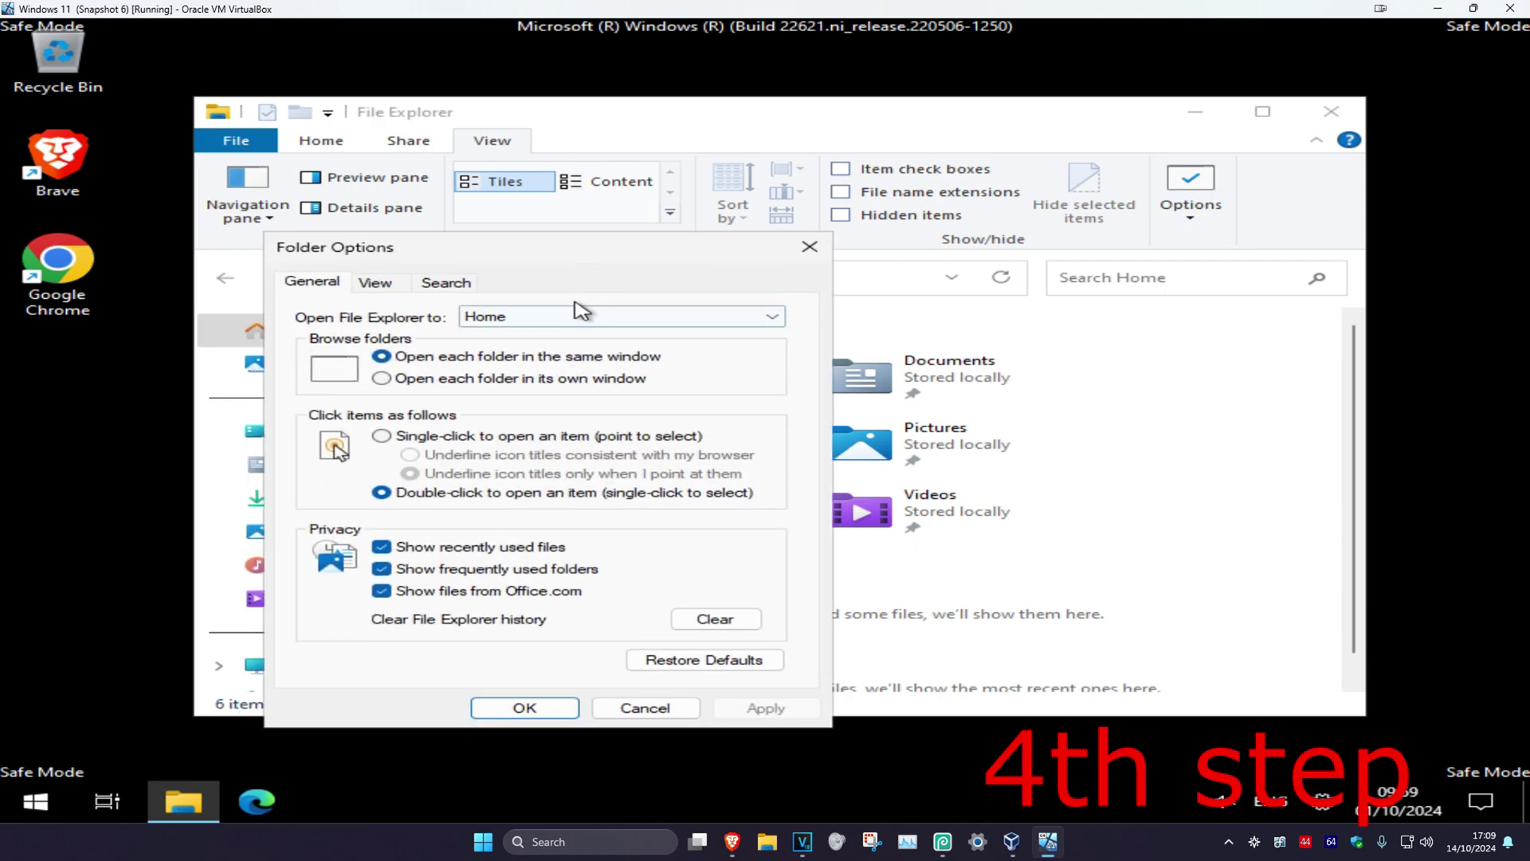
left_click(373, 284)
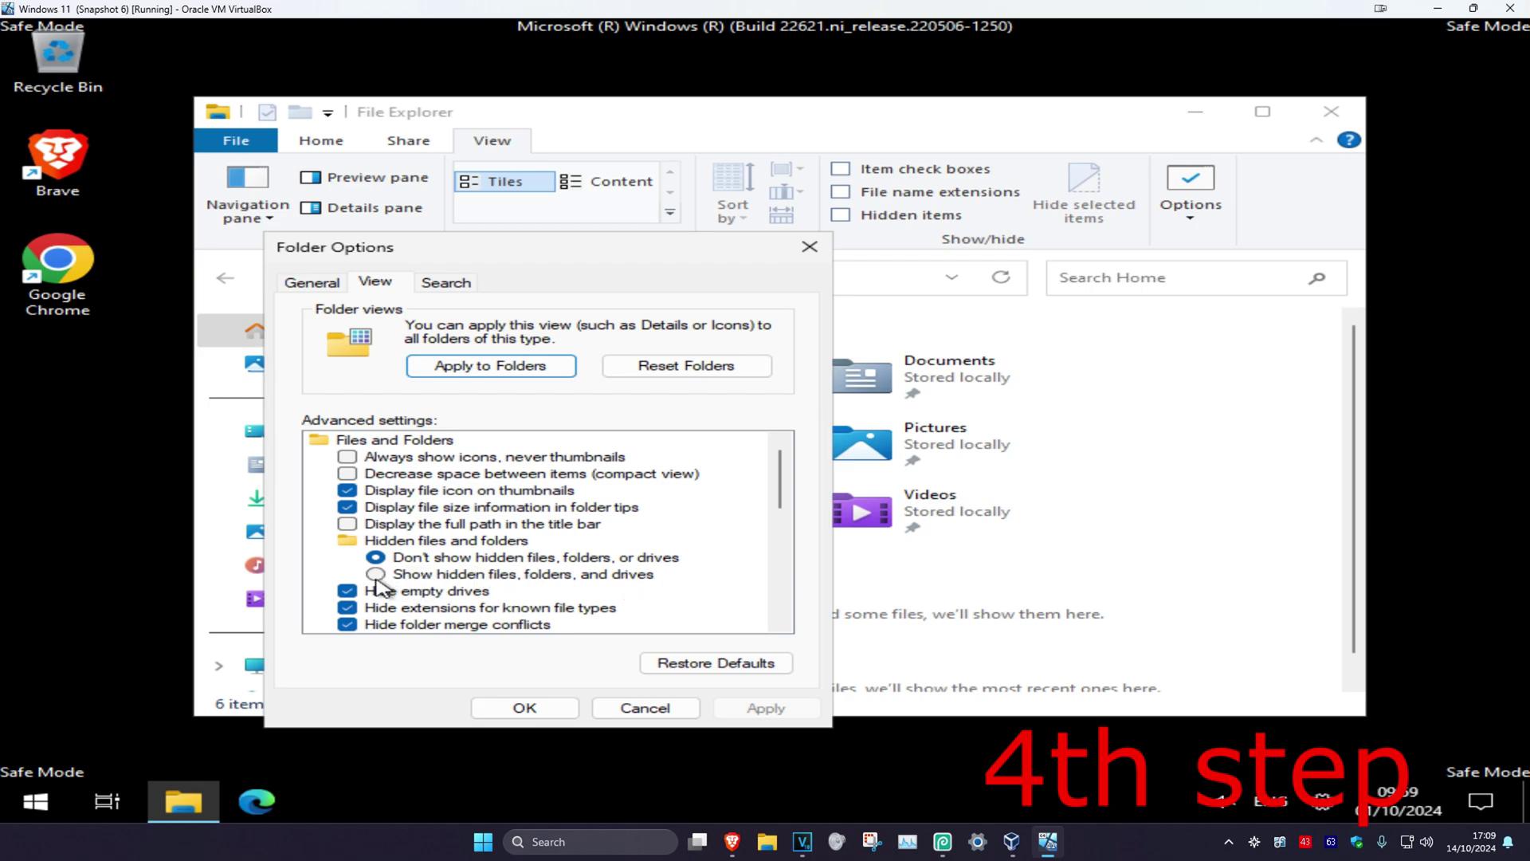
left_click(378, 575)
left_click(541, 711)
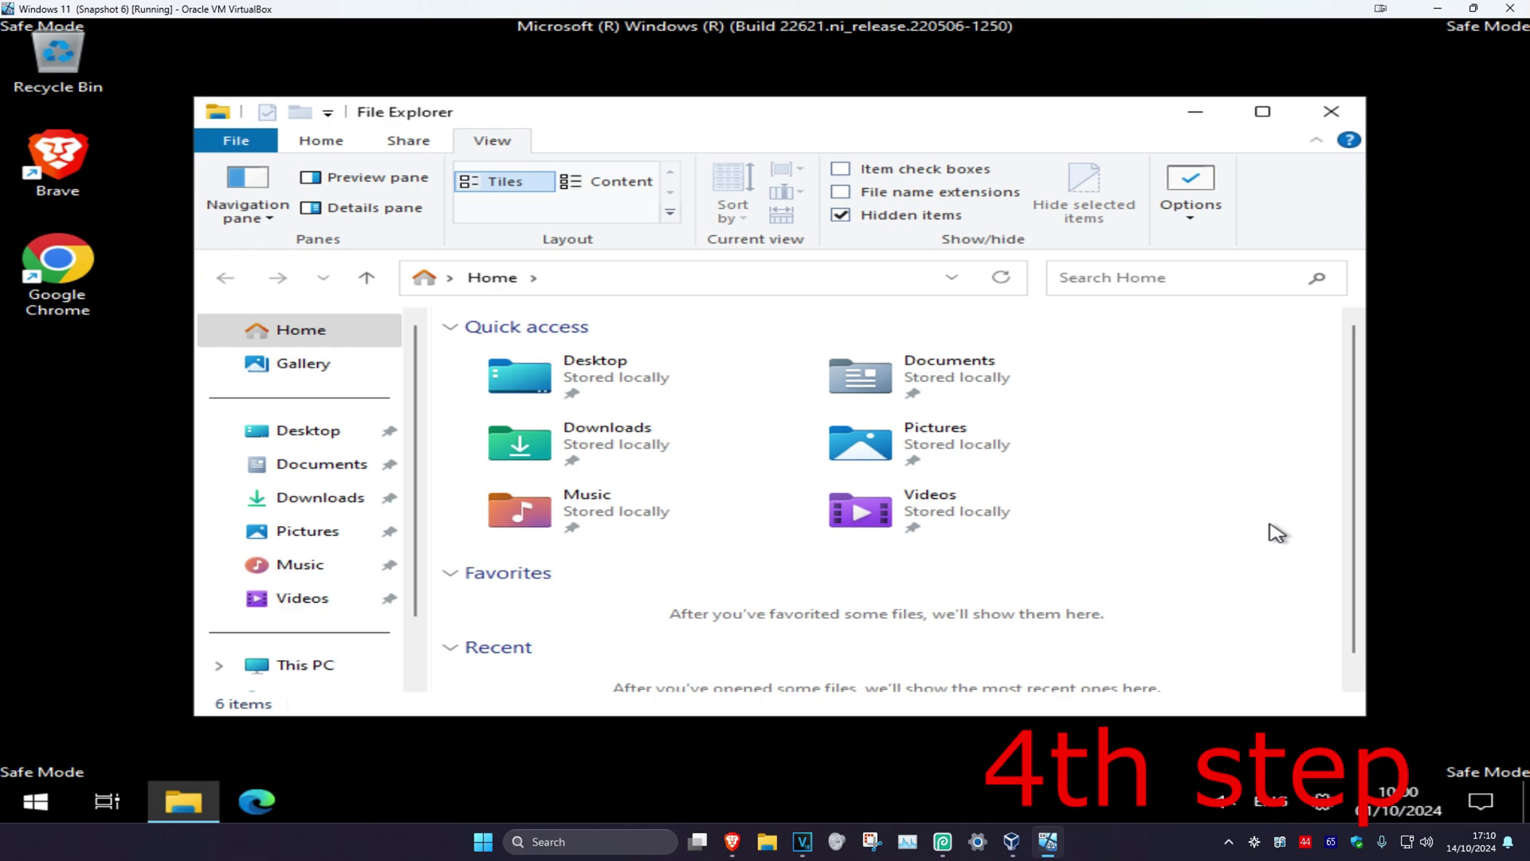
Browse from This PC to C:\Users\<user>\AppData\Local\Packages in a maximized Explorer window
scroll(420, 518, "down", 2)
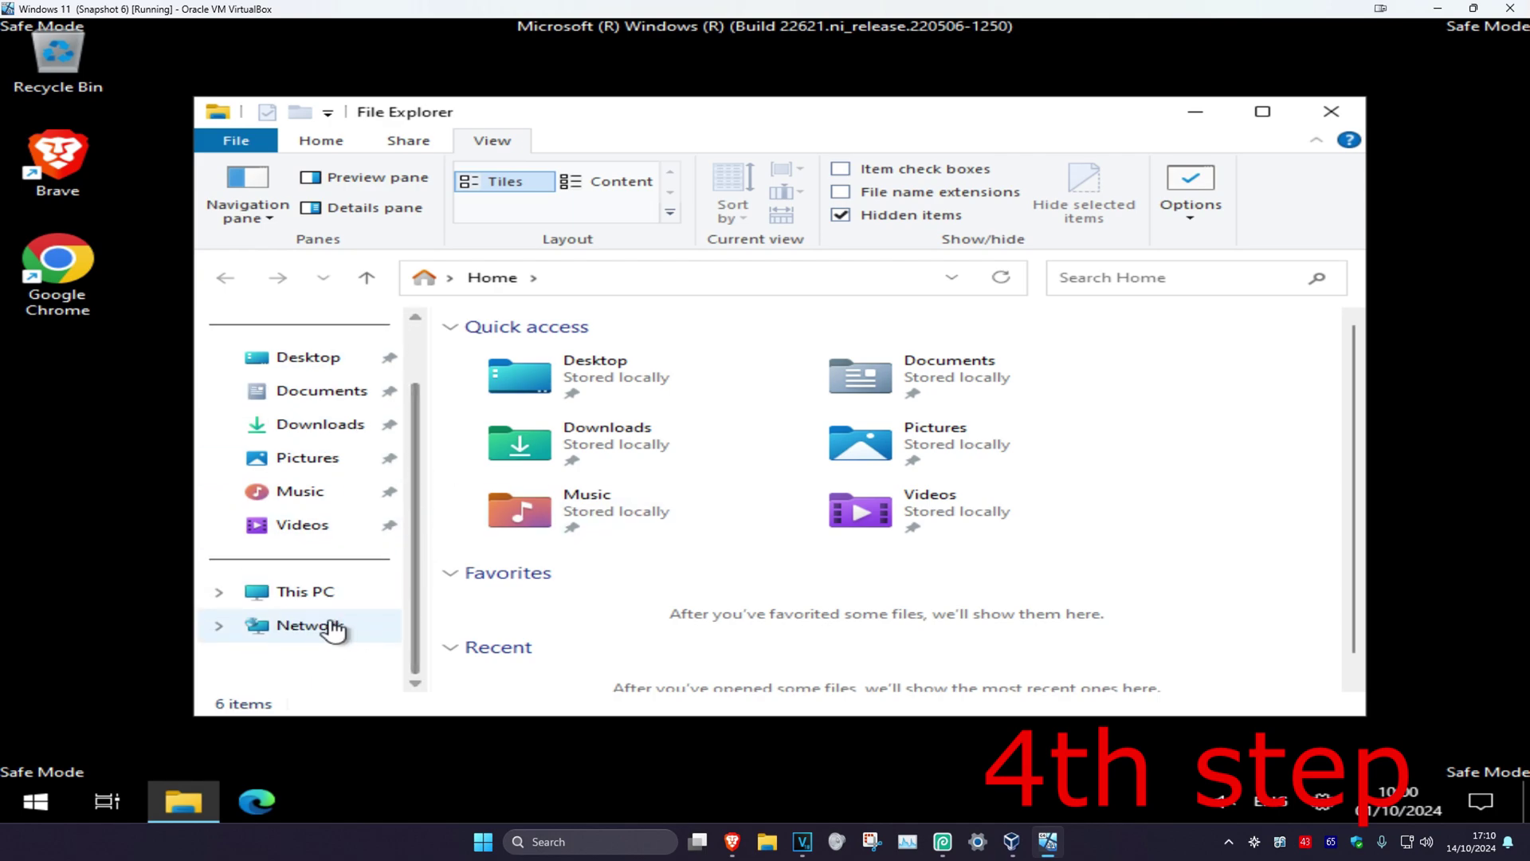
left_click(322, 599)
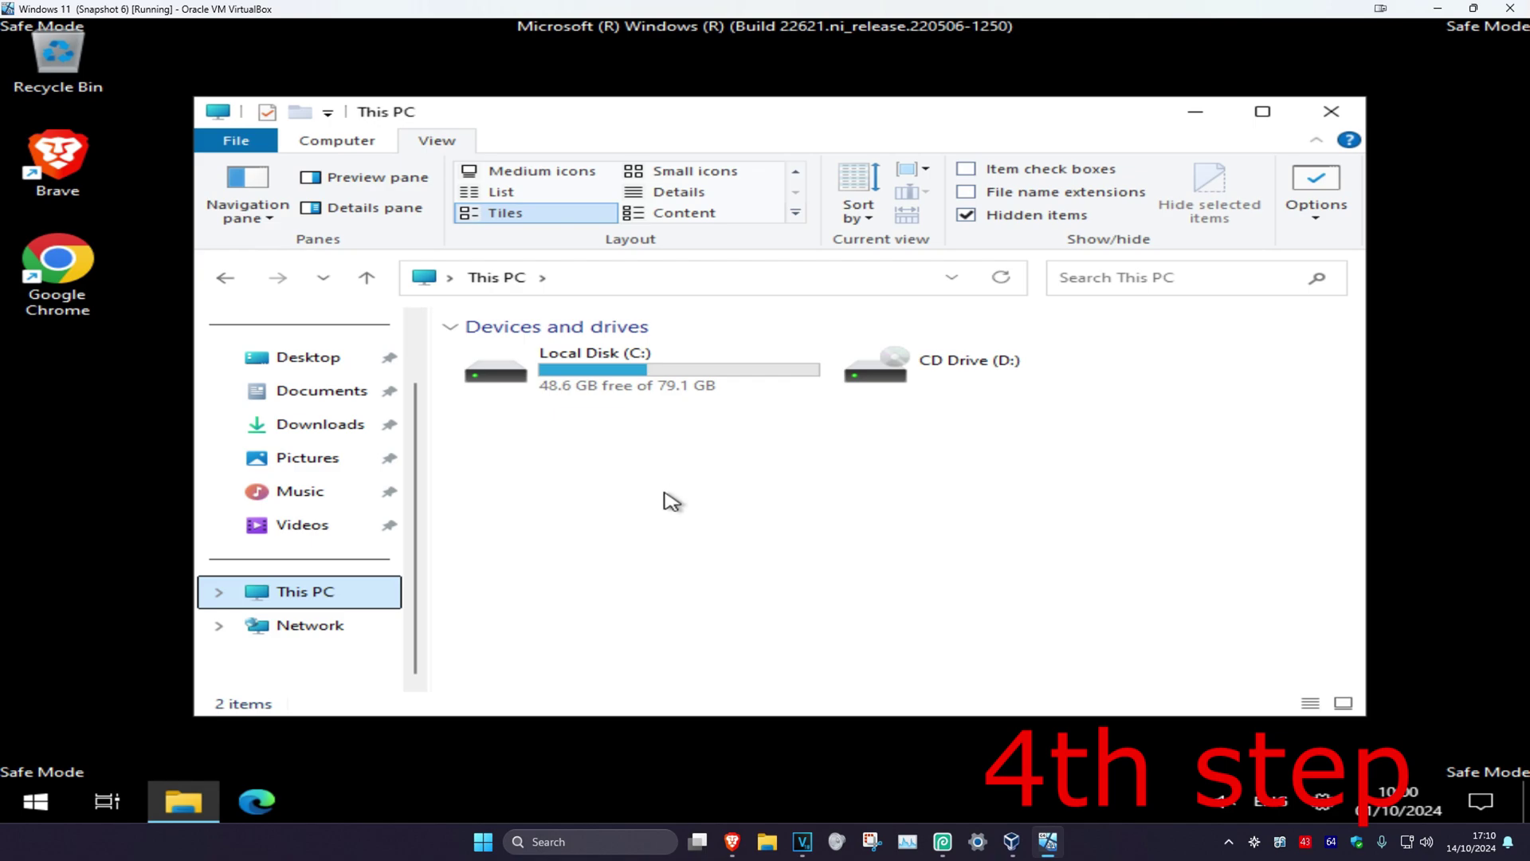
double_click(603, 384)
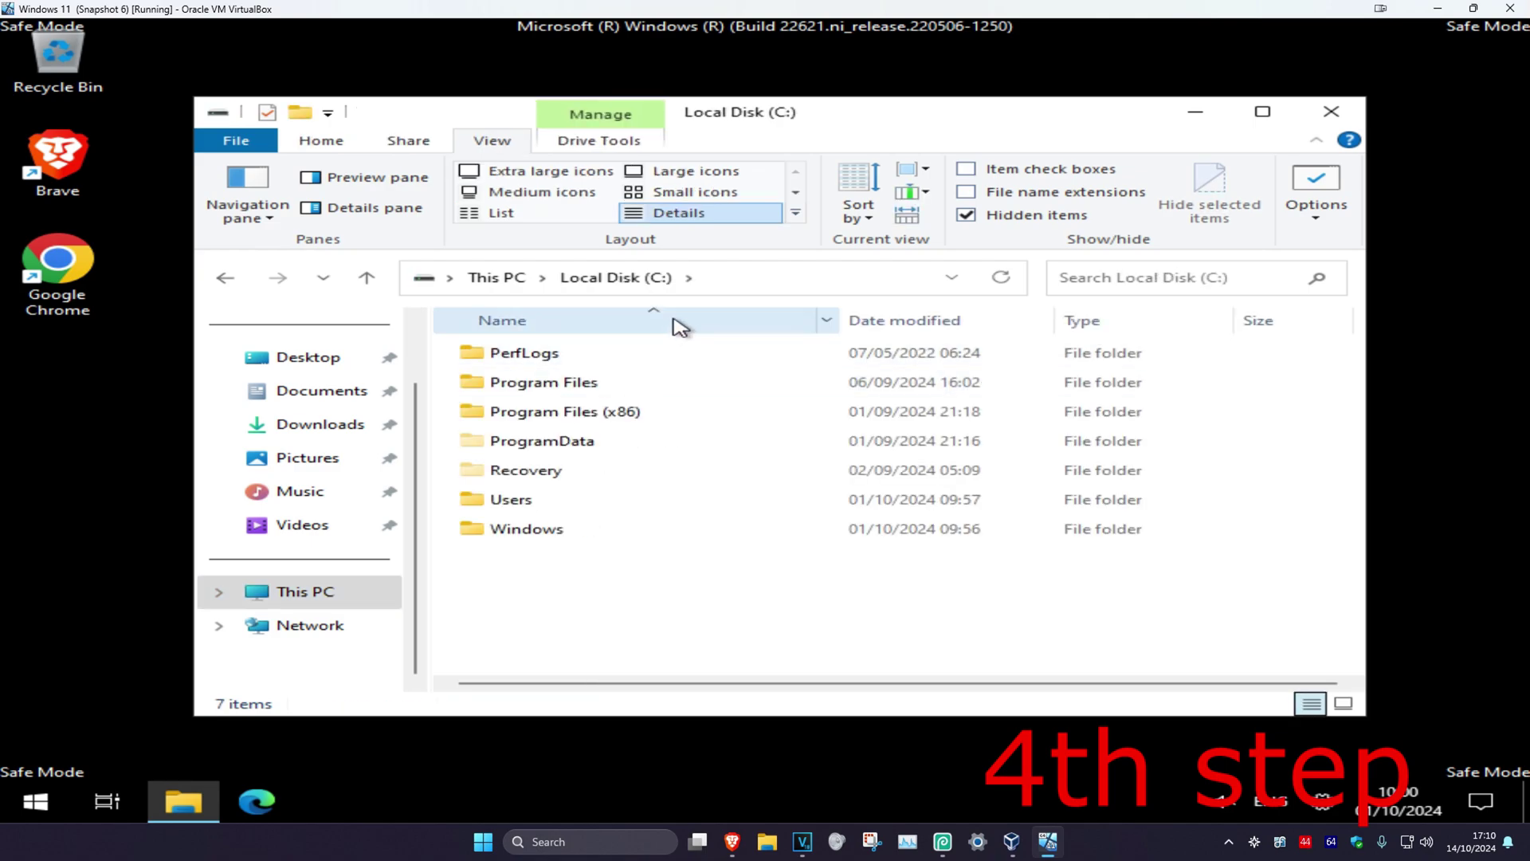
double_click(536, 501)
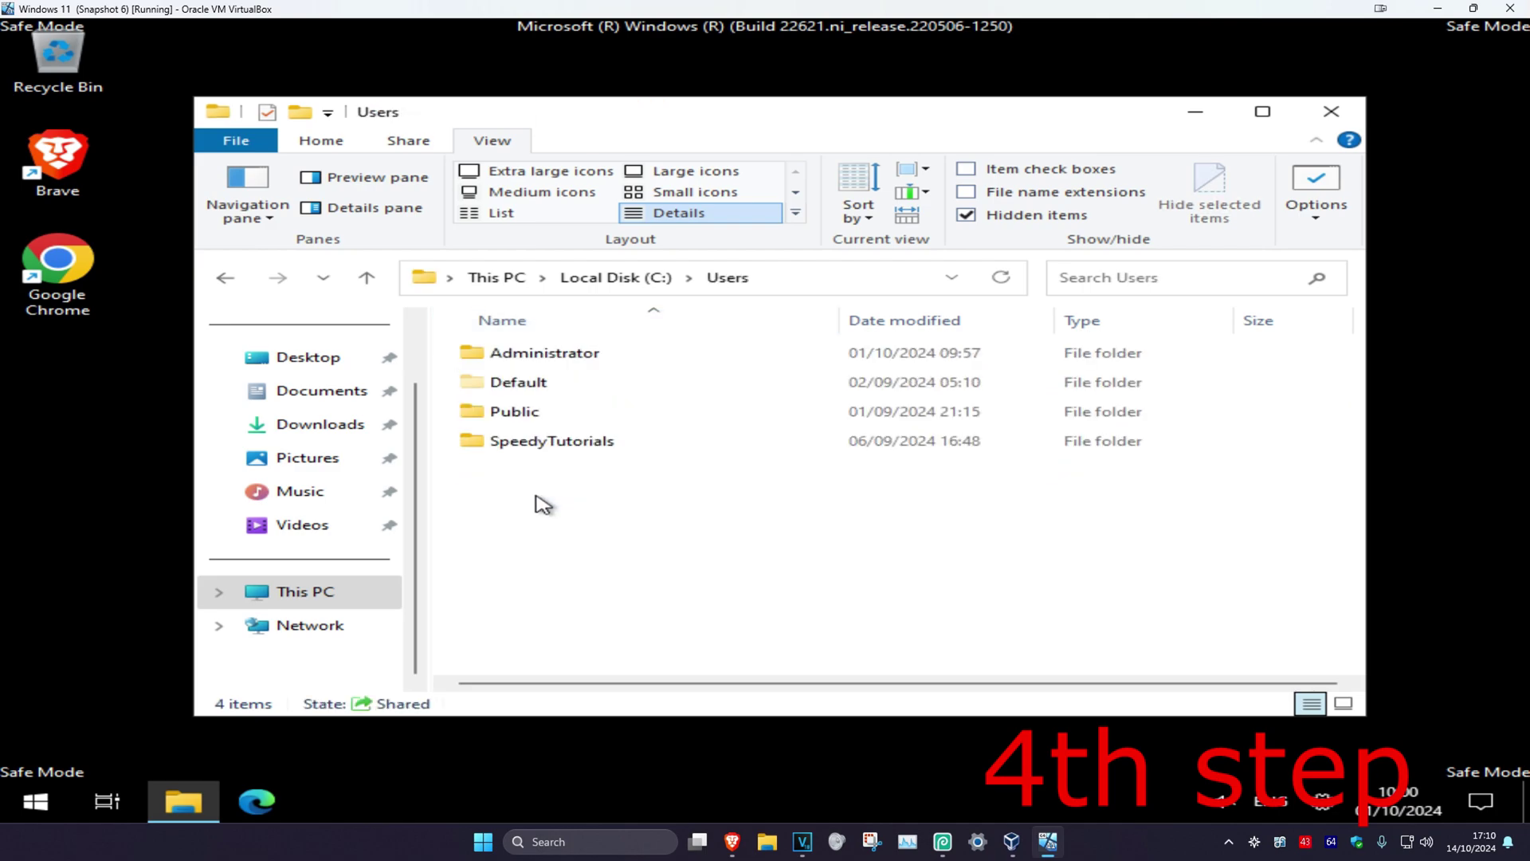
double_click(574, 444)
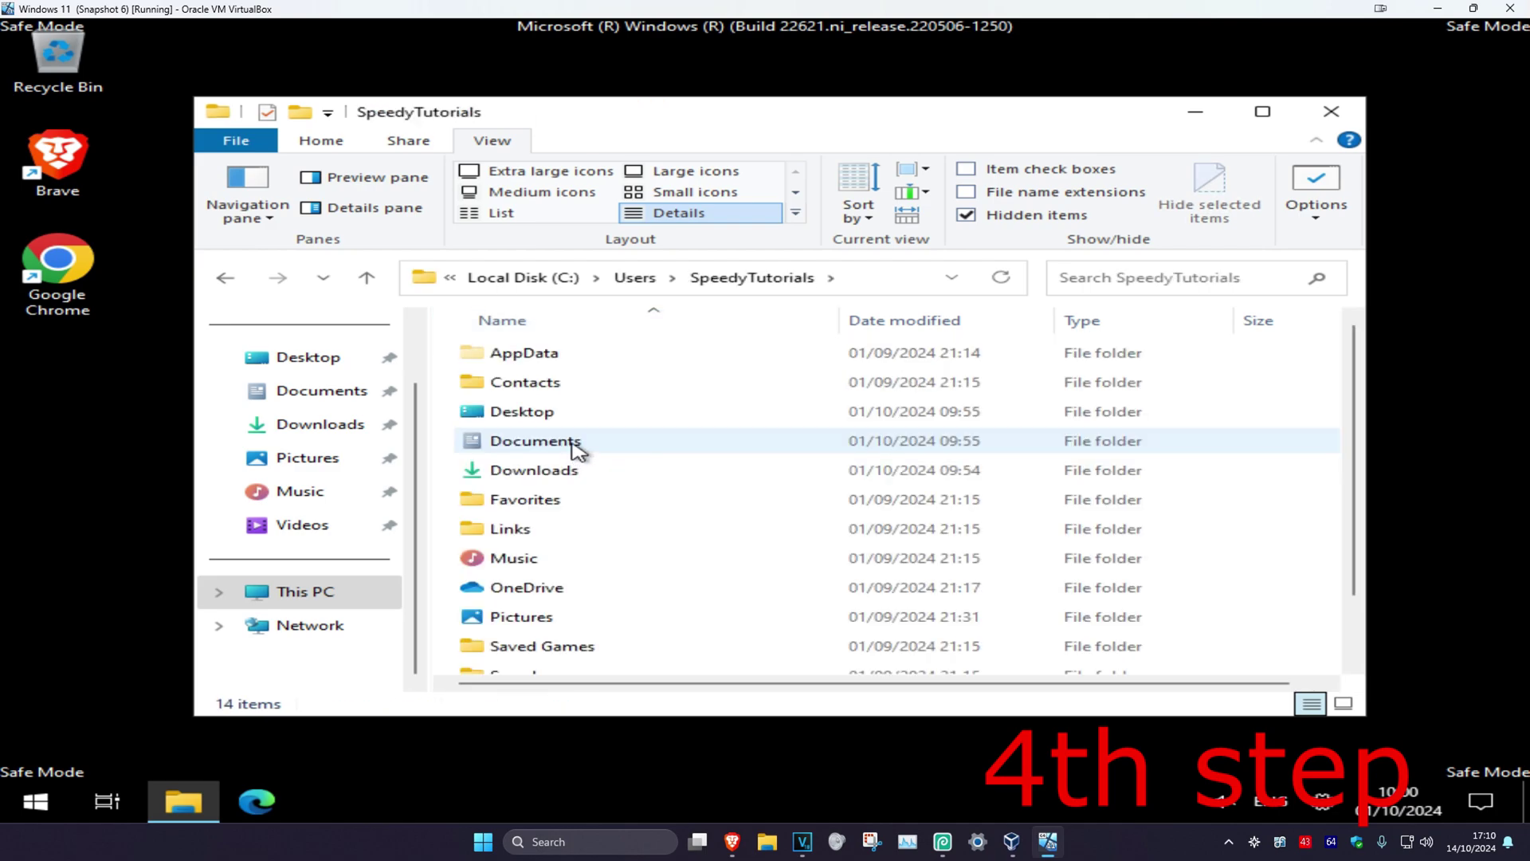
double_click(560, 358)
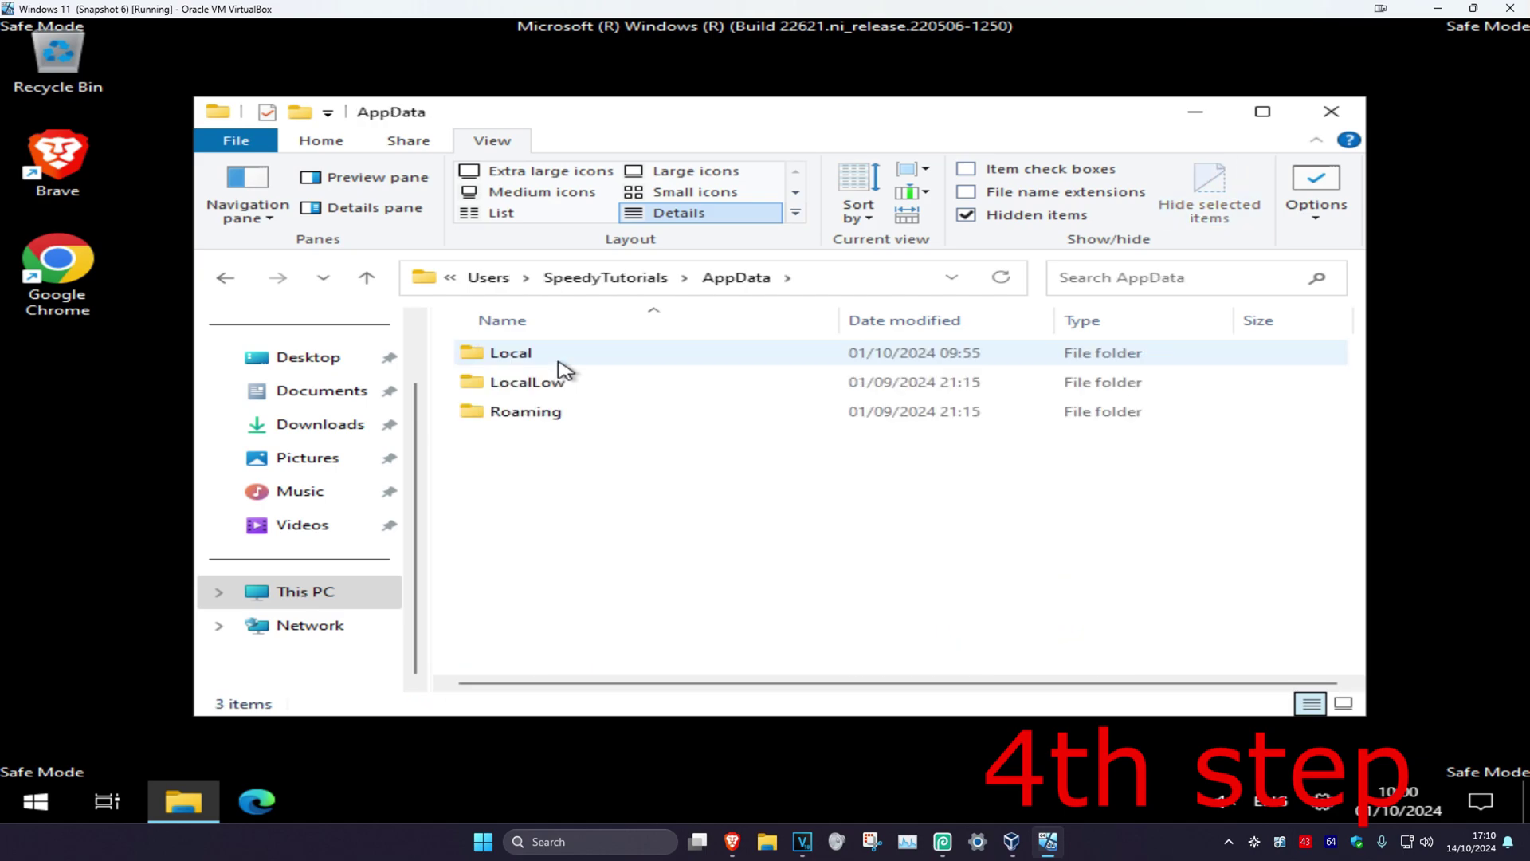
double_click(570, 361)
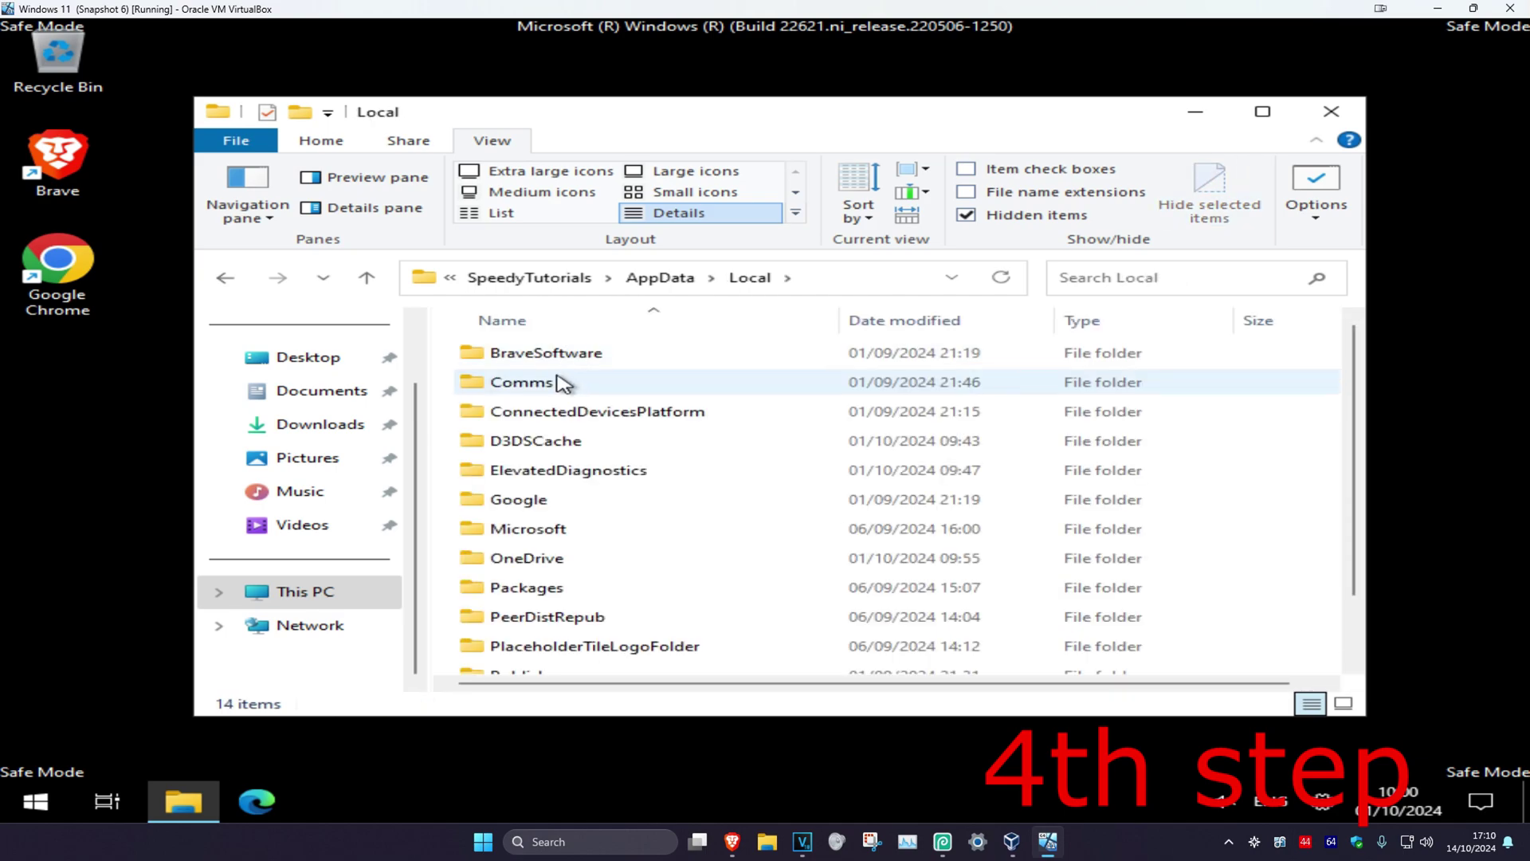
left_click(1260, 114)
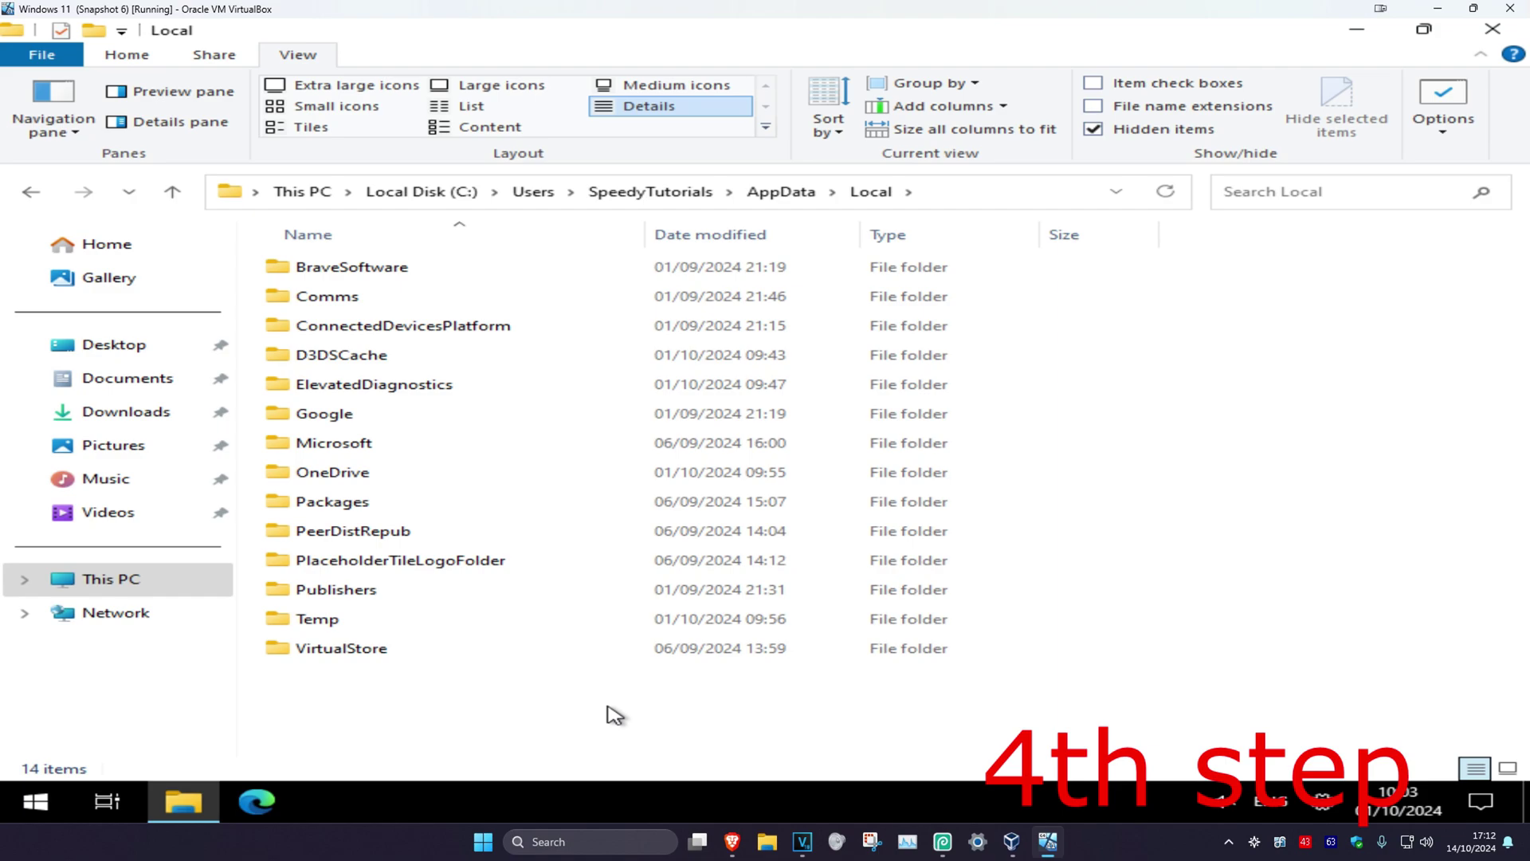
double_click(387, 504)
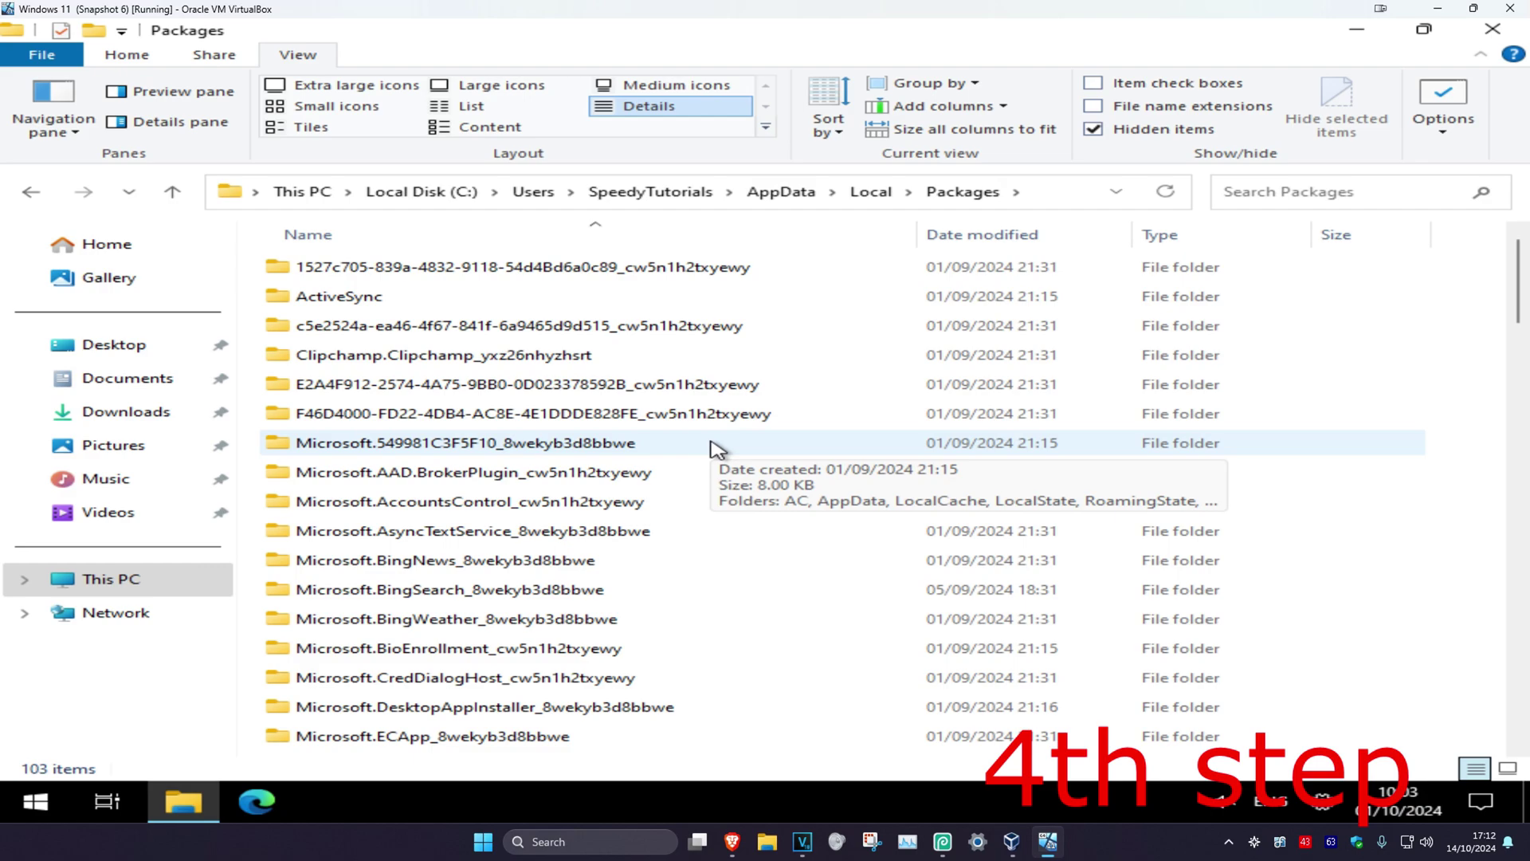
Rename Microsoft.Windows.ShellExperienceHost_cw5n1h2txyewy by appending .BAK to the folder name
scroll(1480, 424, "down", 10)
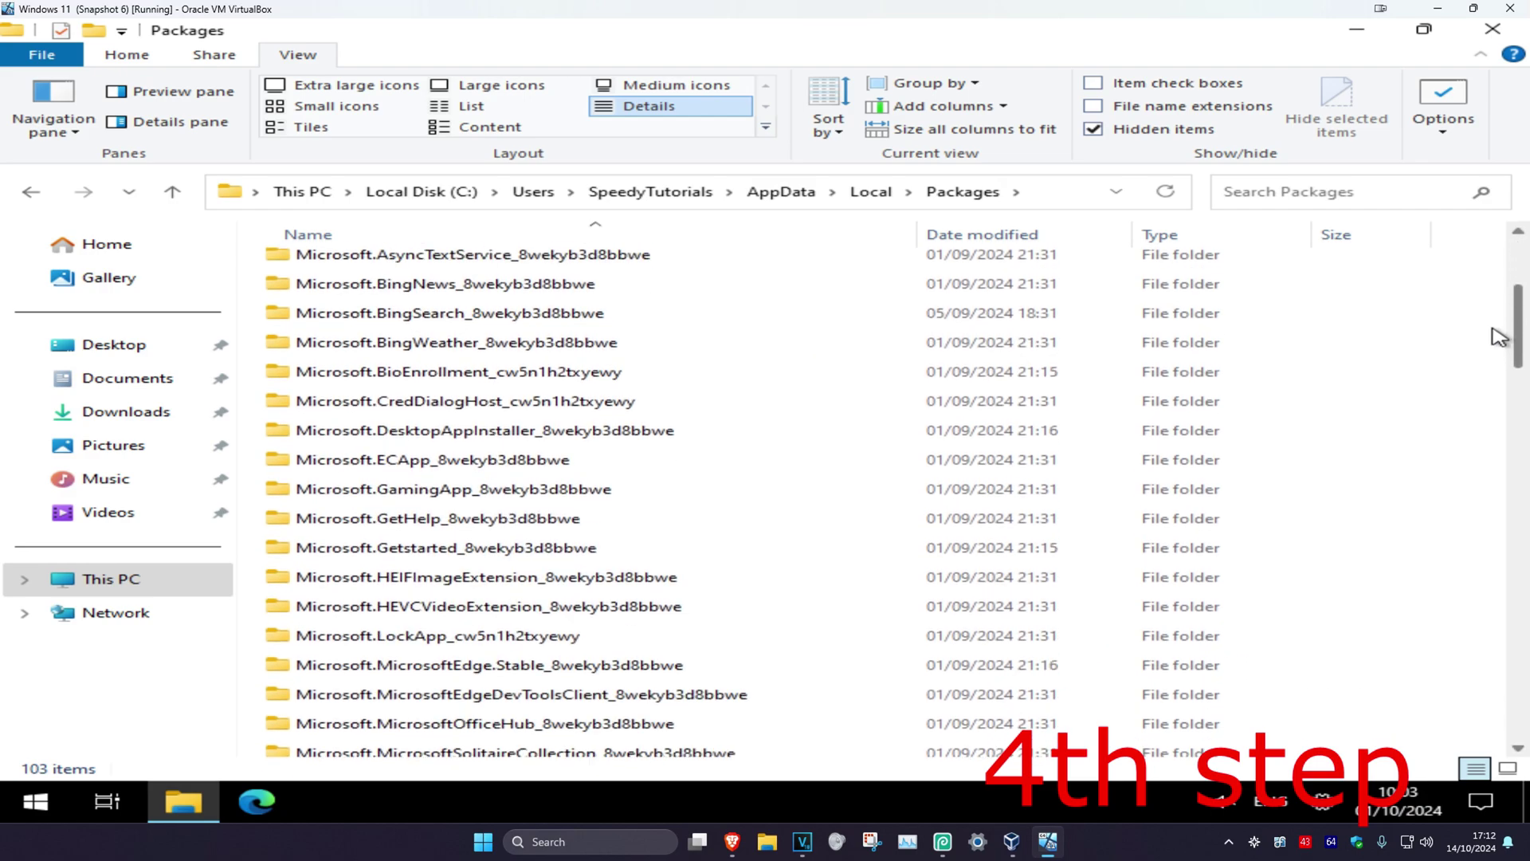
scroll(1479, 424, "down", 7)
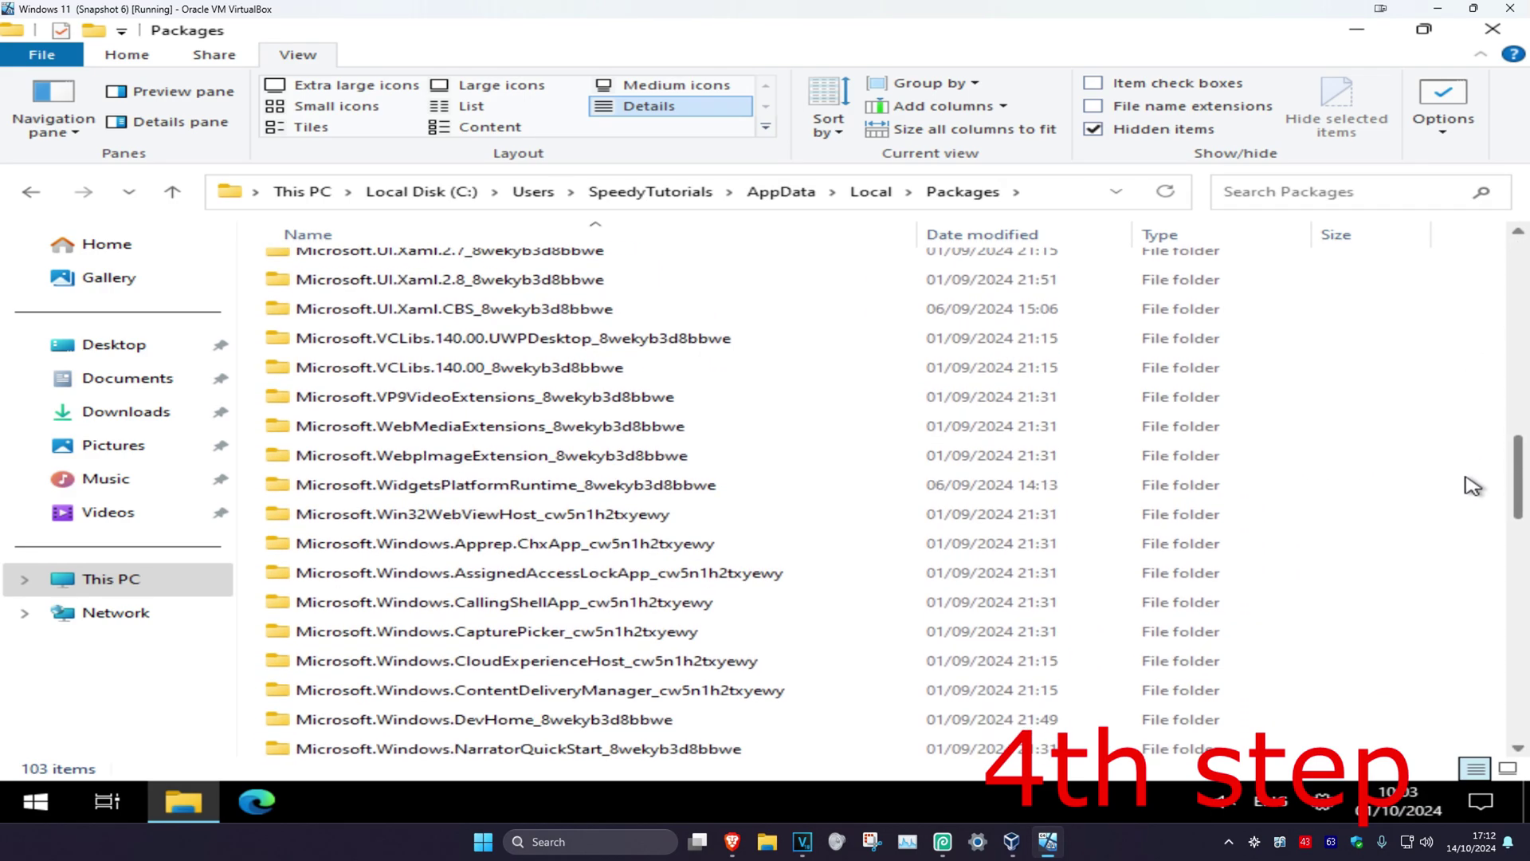
scroll(1469, 504, "down", 5)
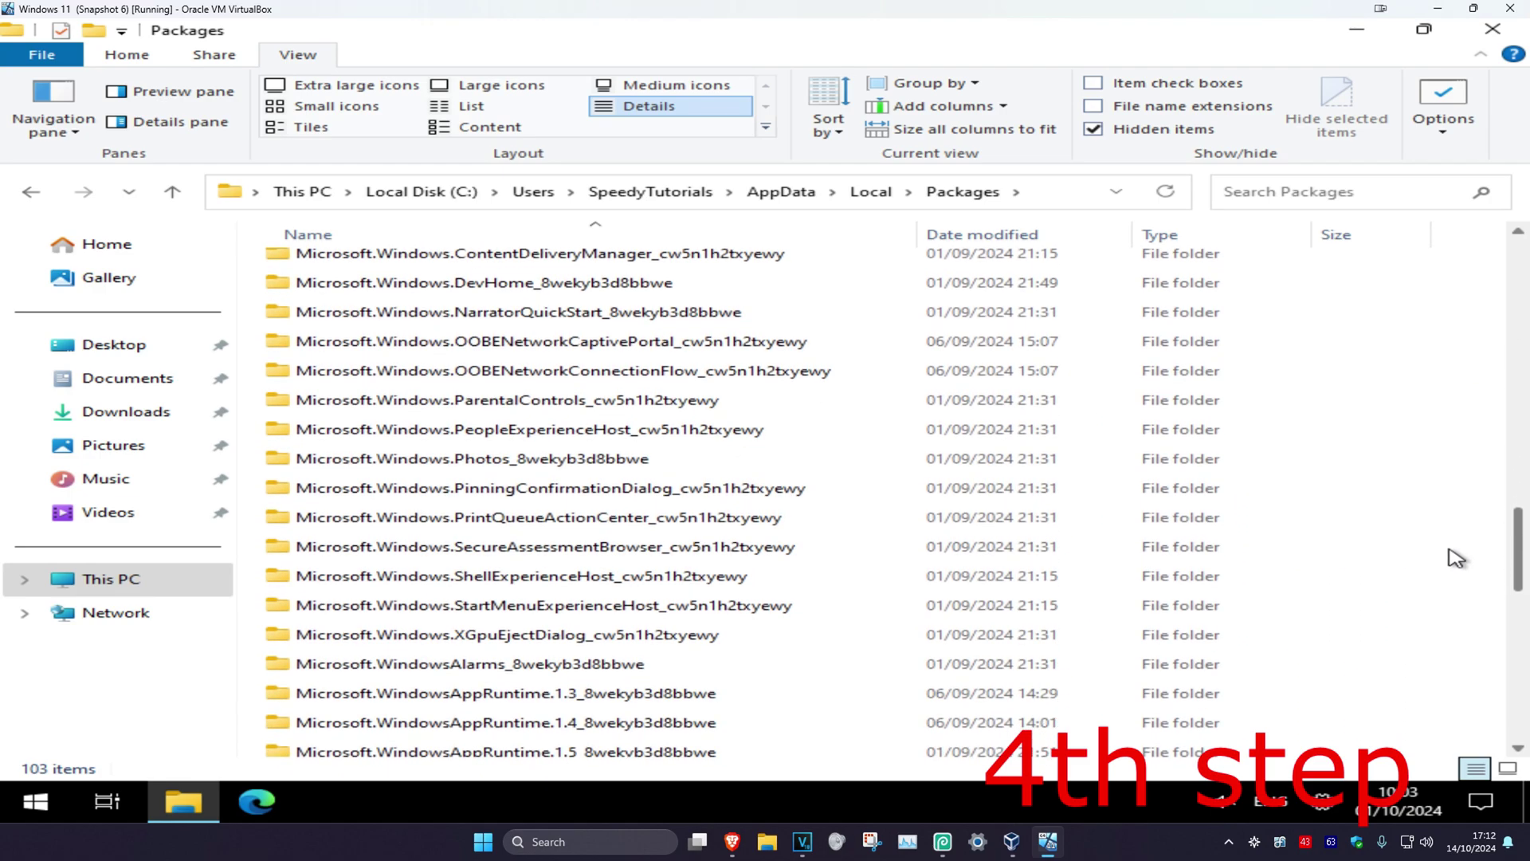
left_click(516, 495)
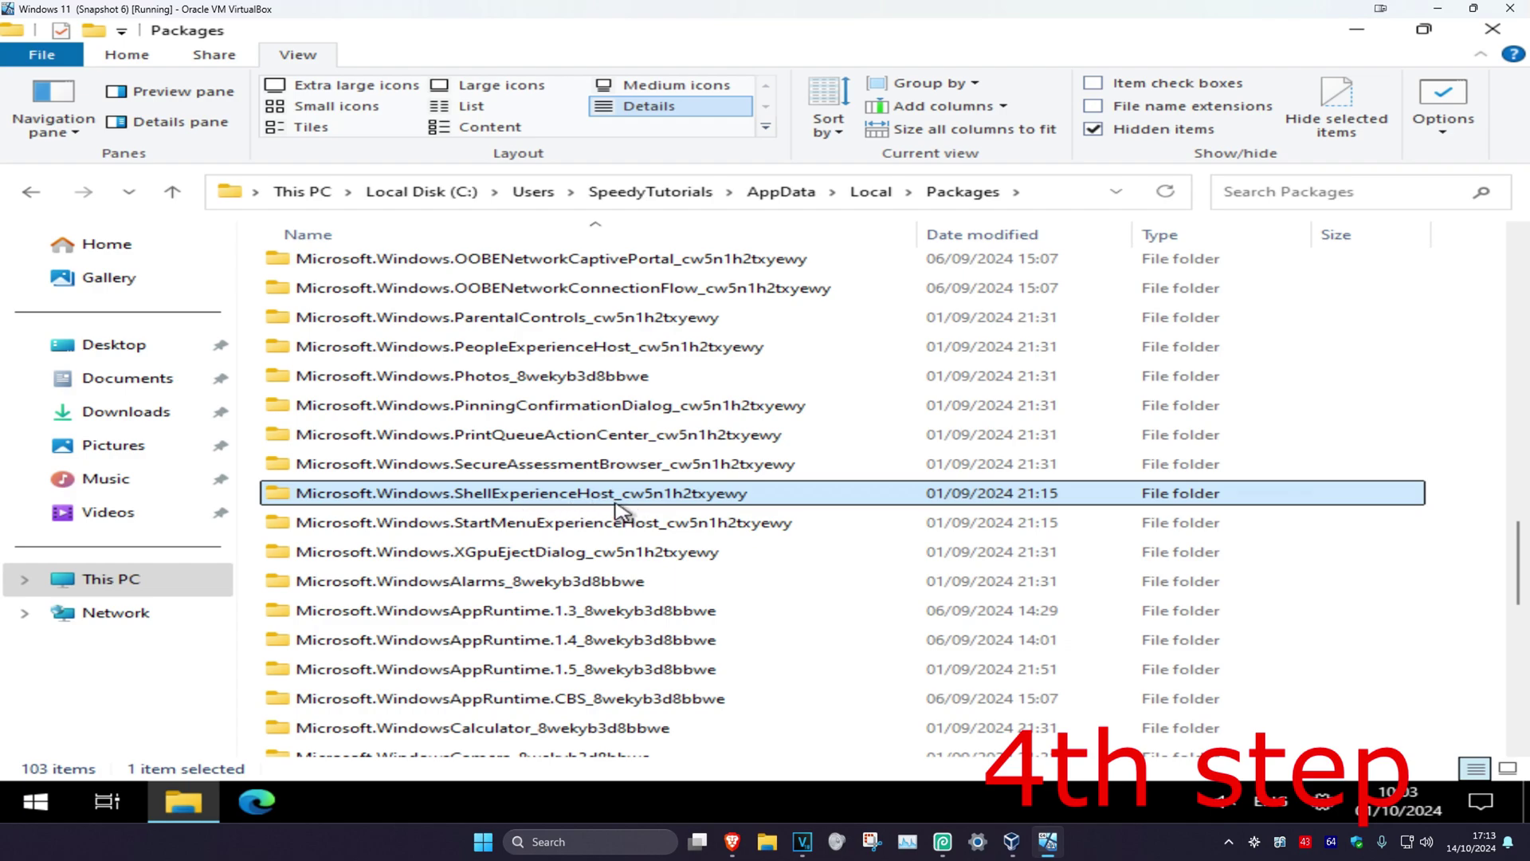
mouse_move(661, 507)
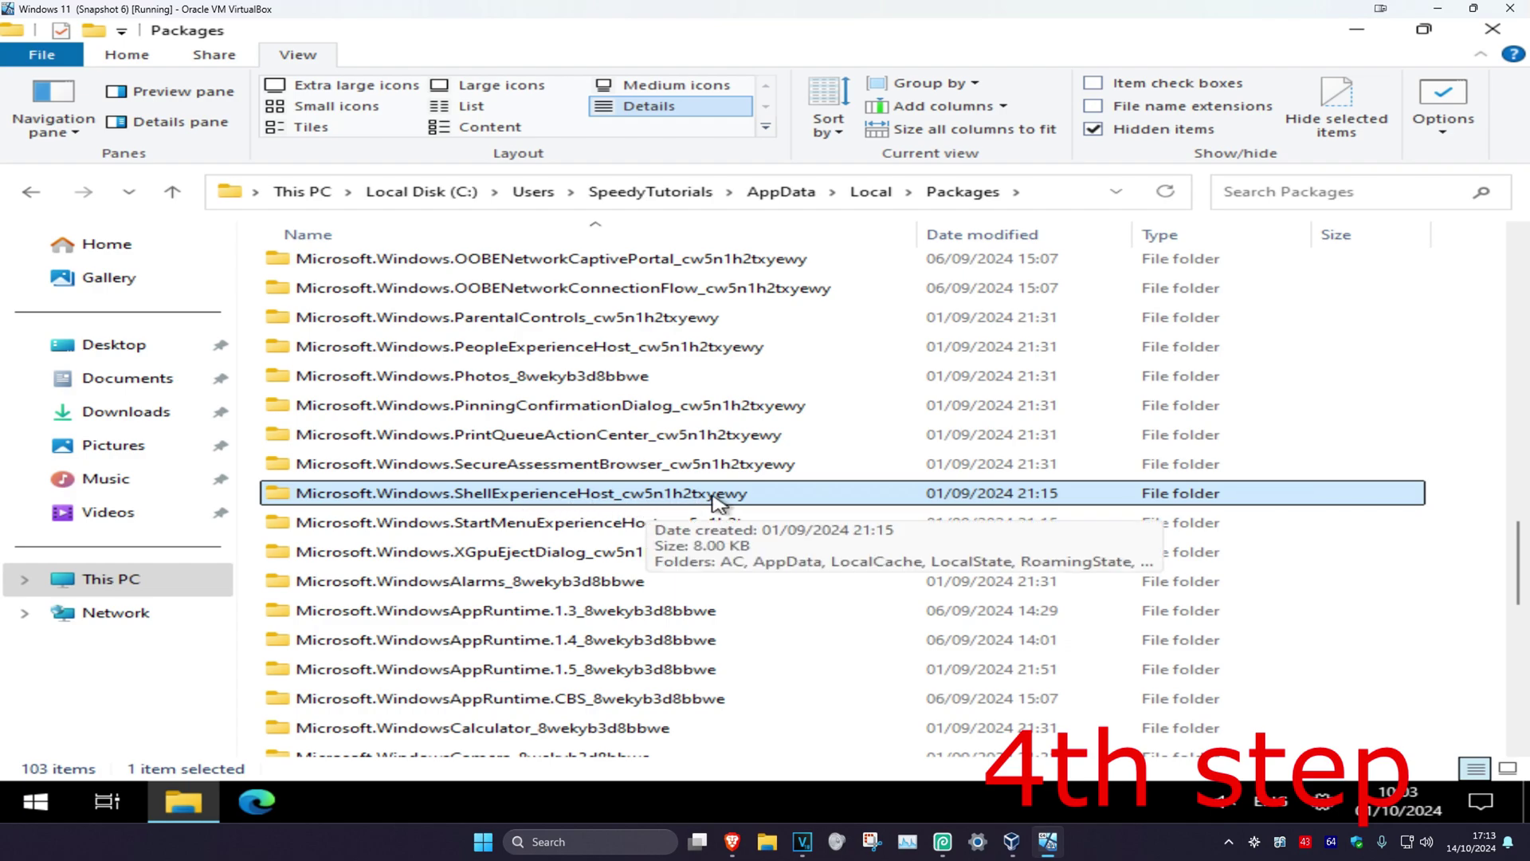
right_click(612, 493)
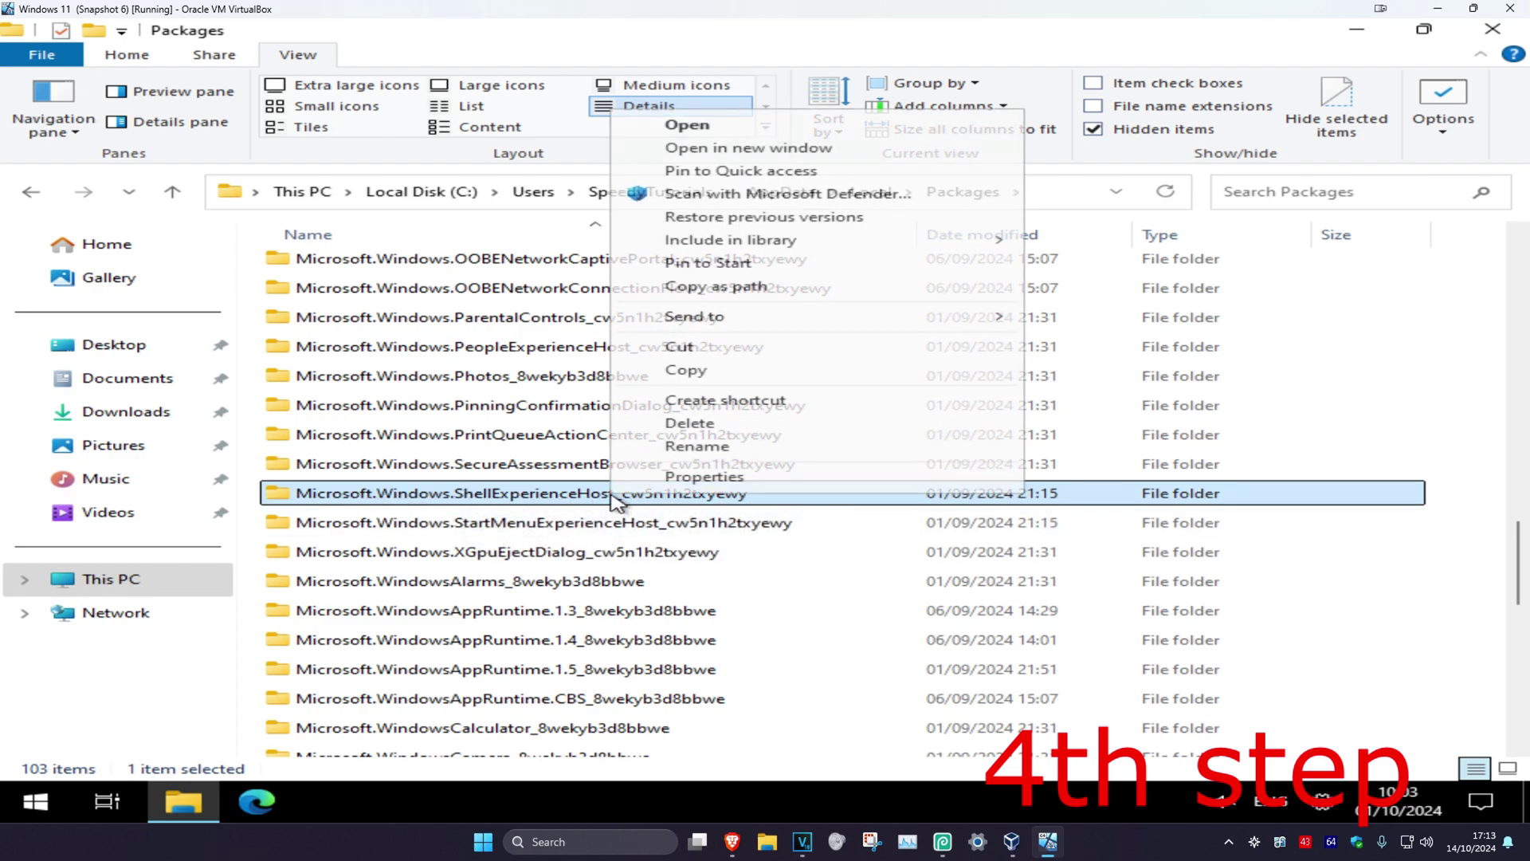
left_click(718, 446)
left_click(767, 494)
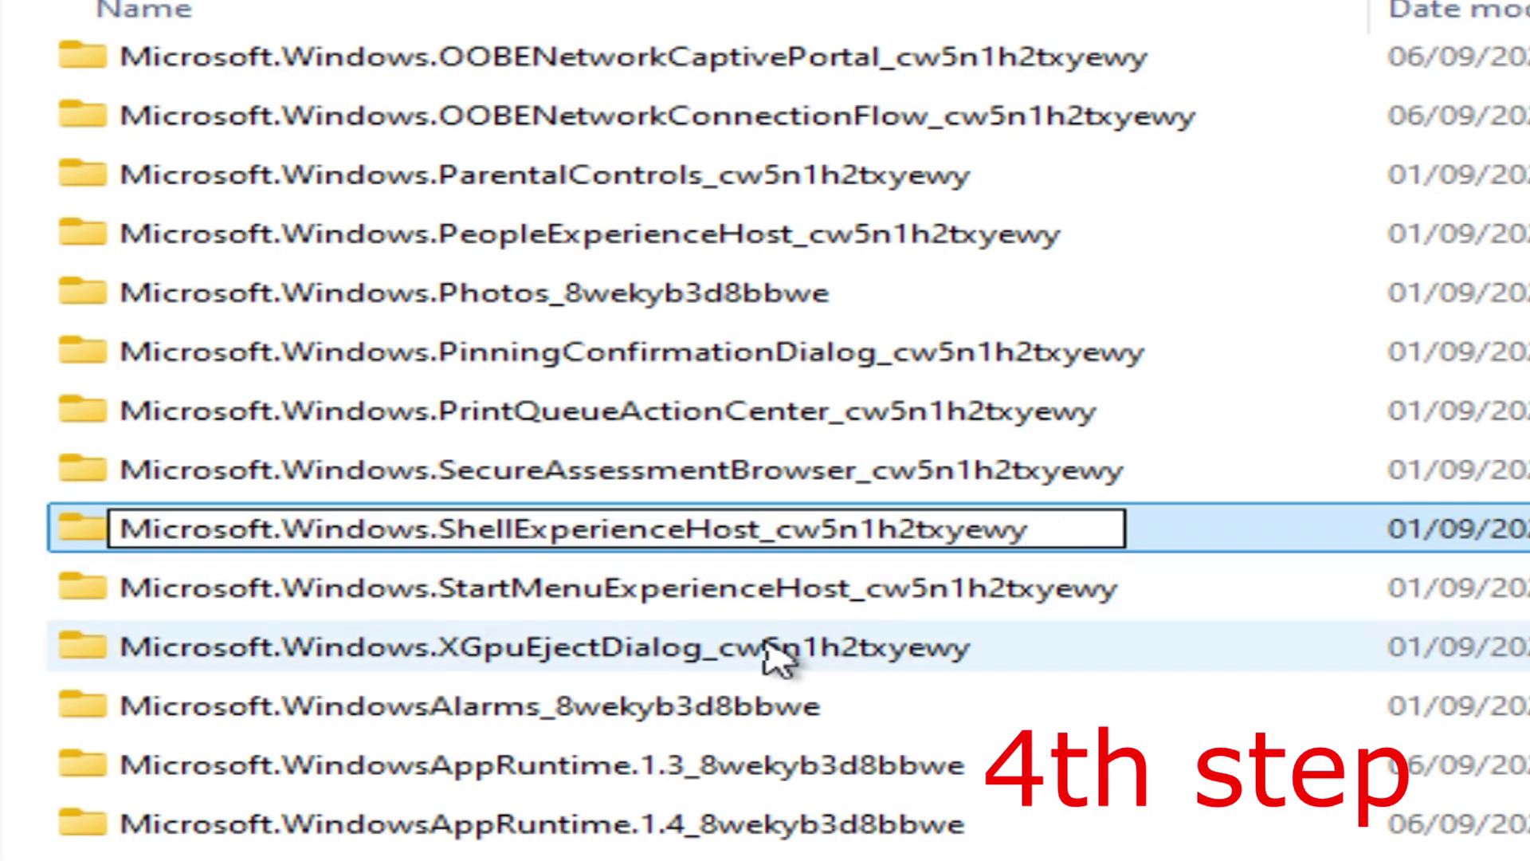
type(".")
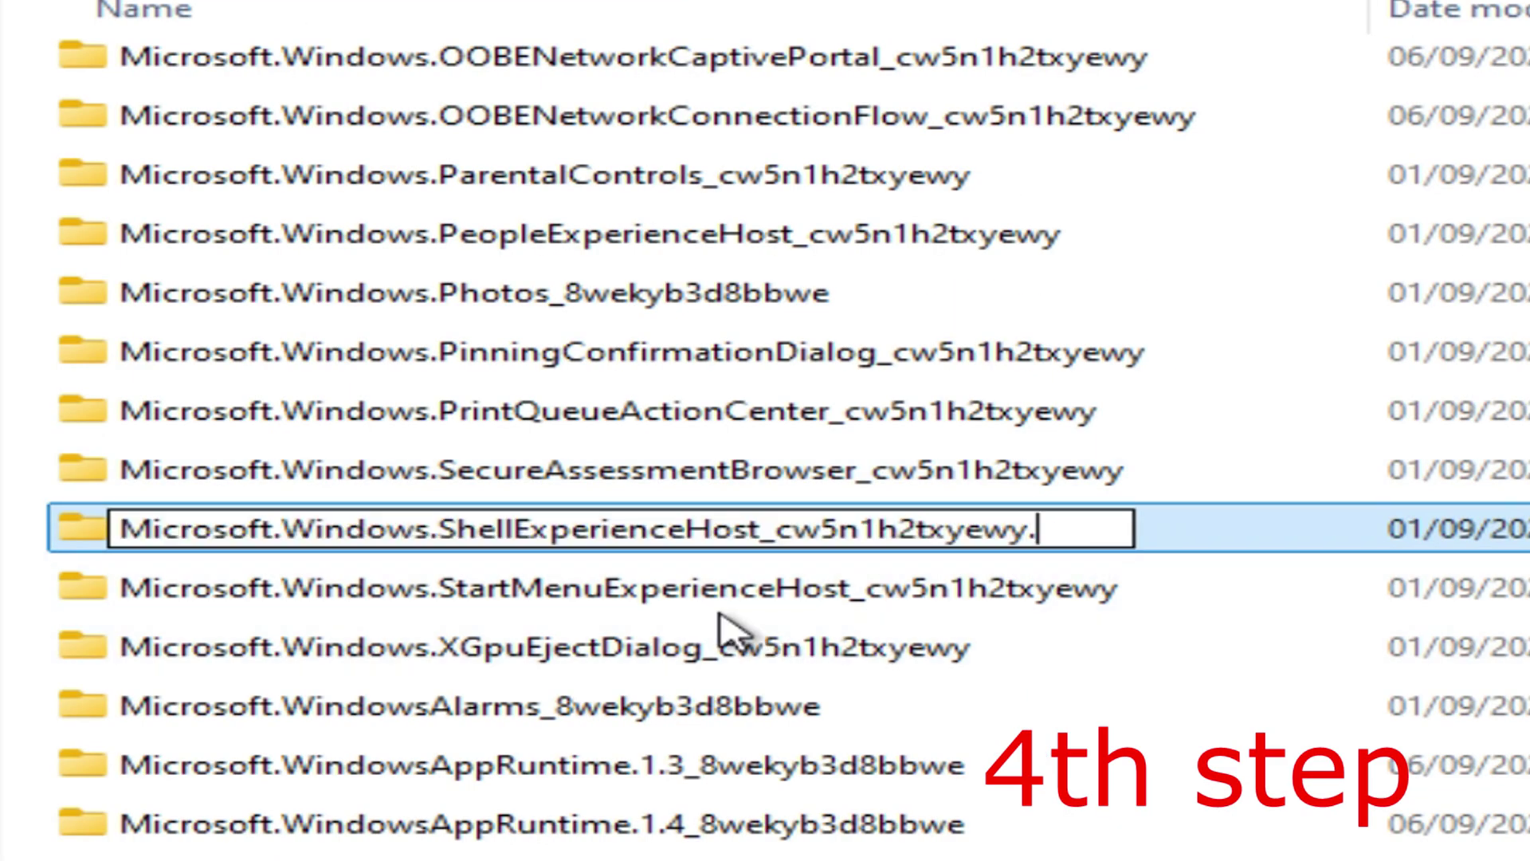
type("BAK")
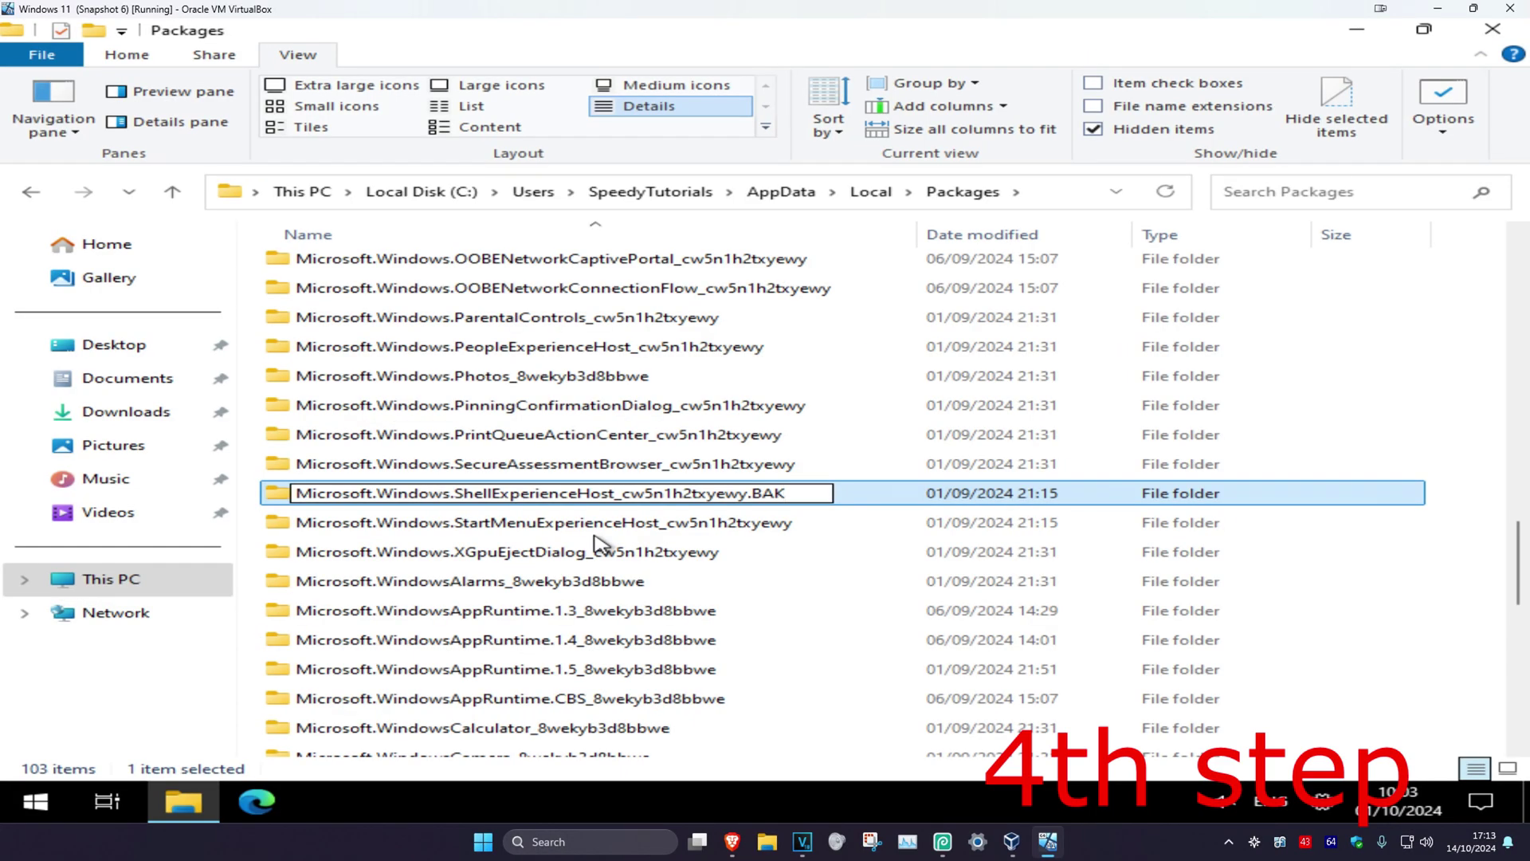
key("Return")
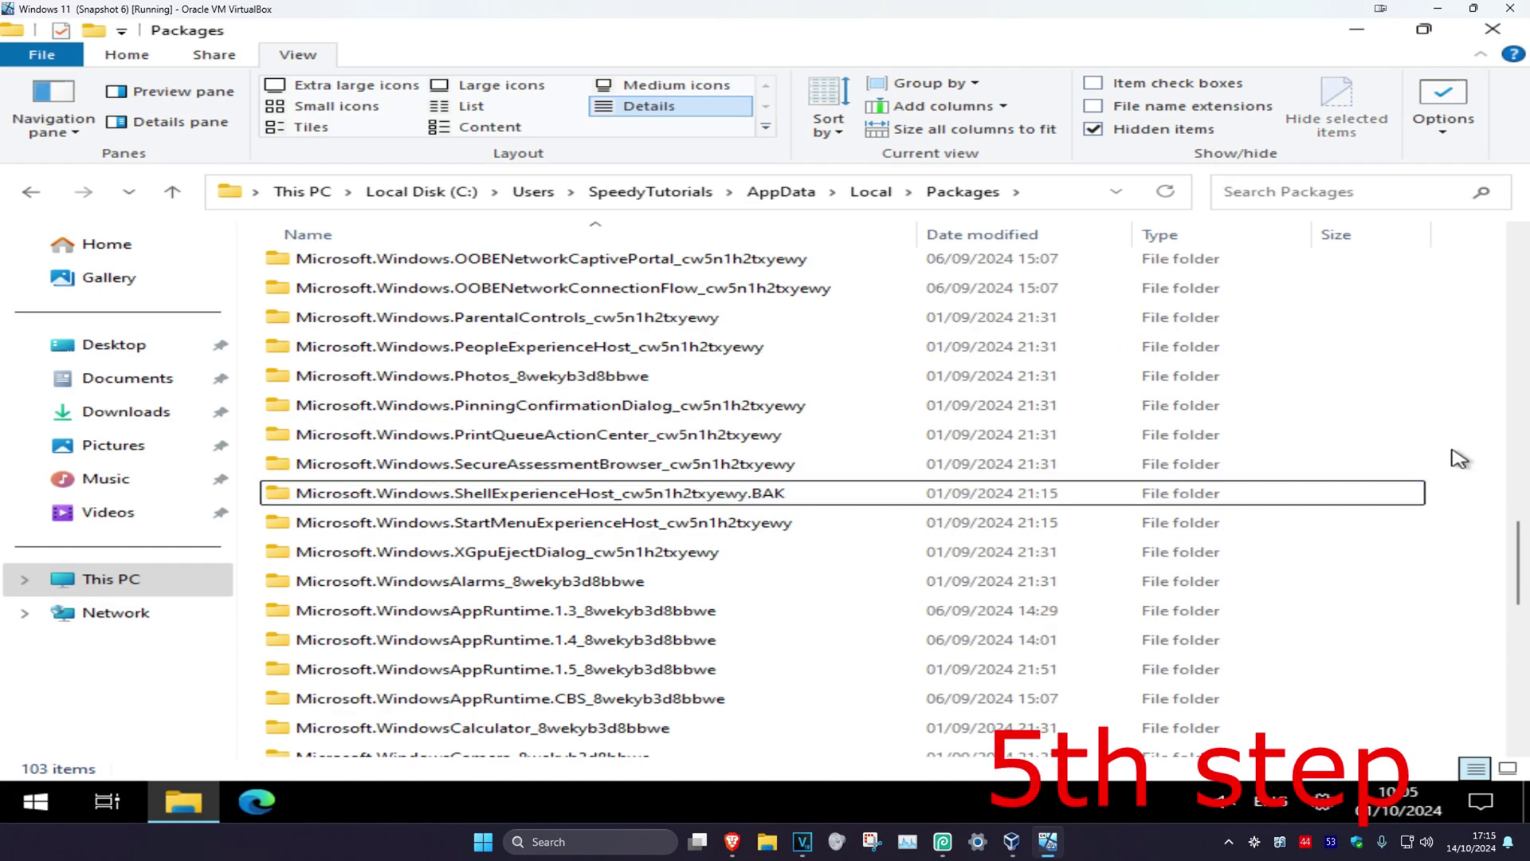
Close Explorer, untick Safe boot in msconfig's Boot tab, and restart normally
left_click(1492, 29)
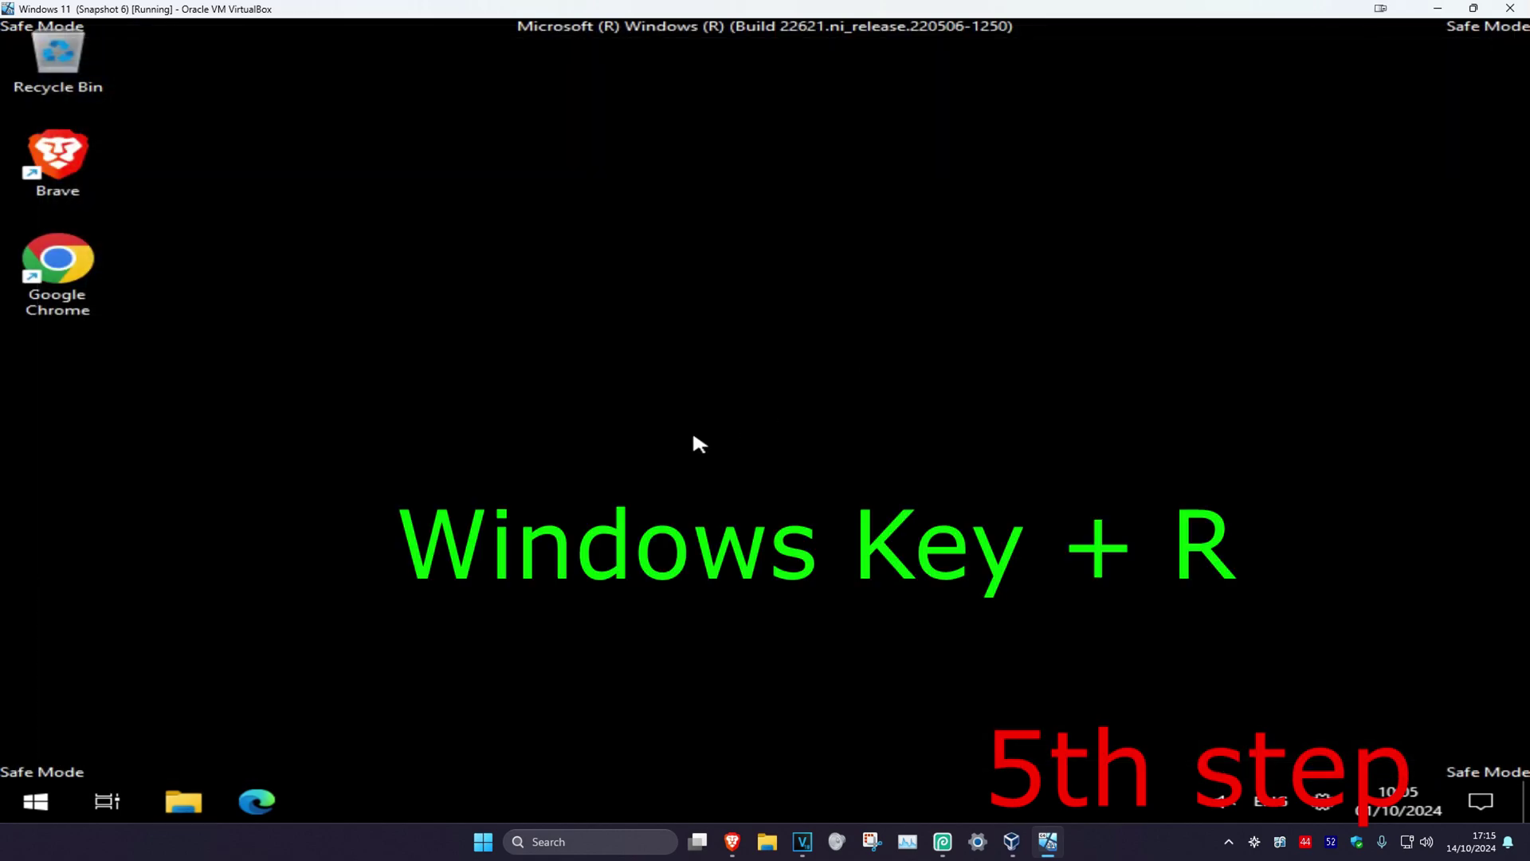
key("super+r")
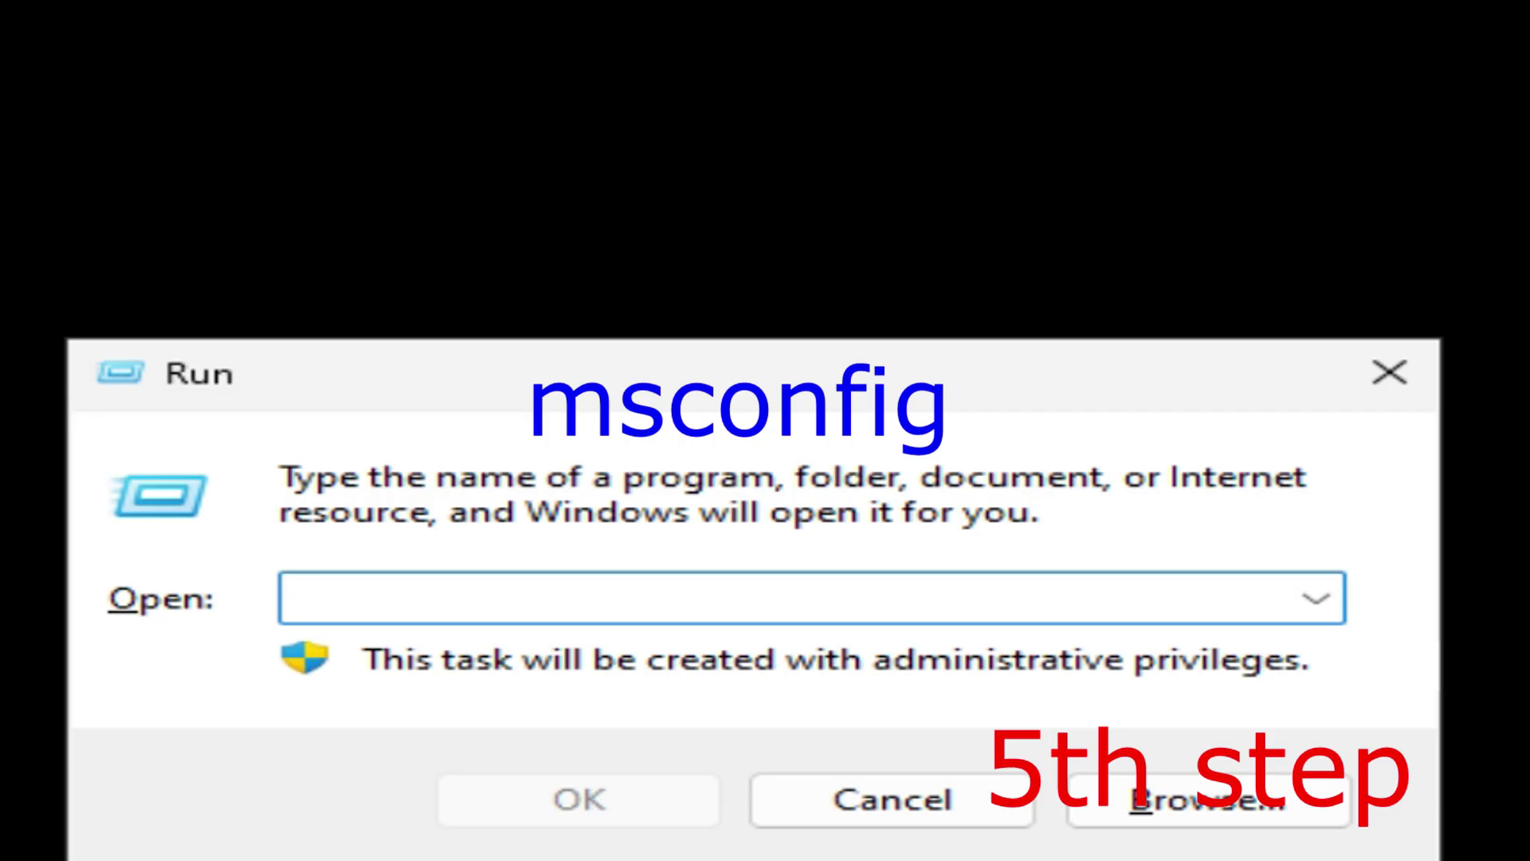
type("msconfig")
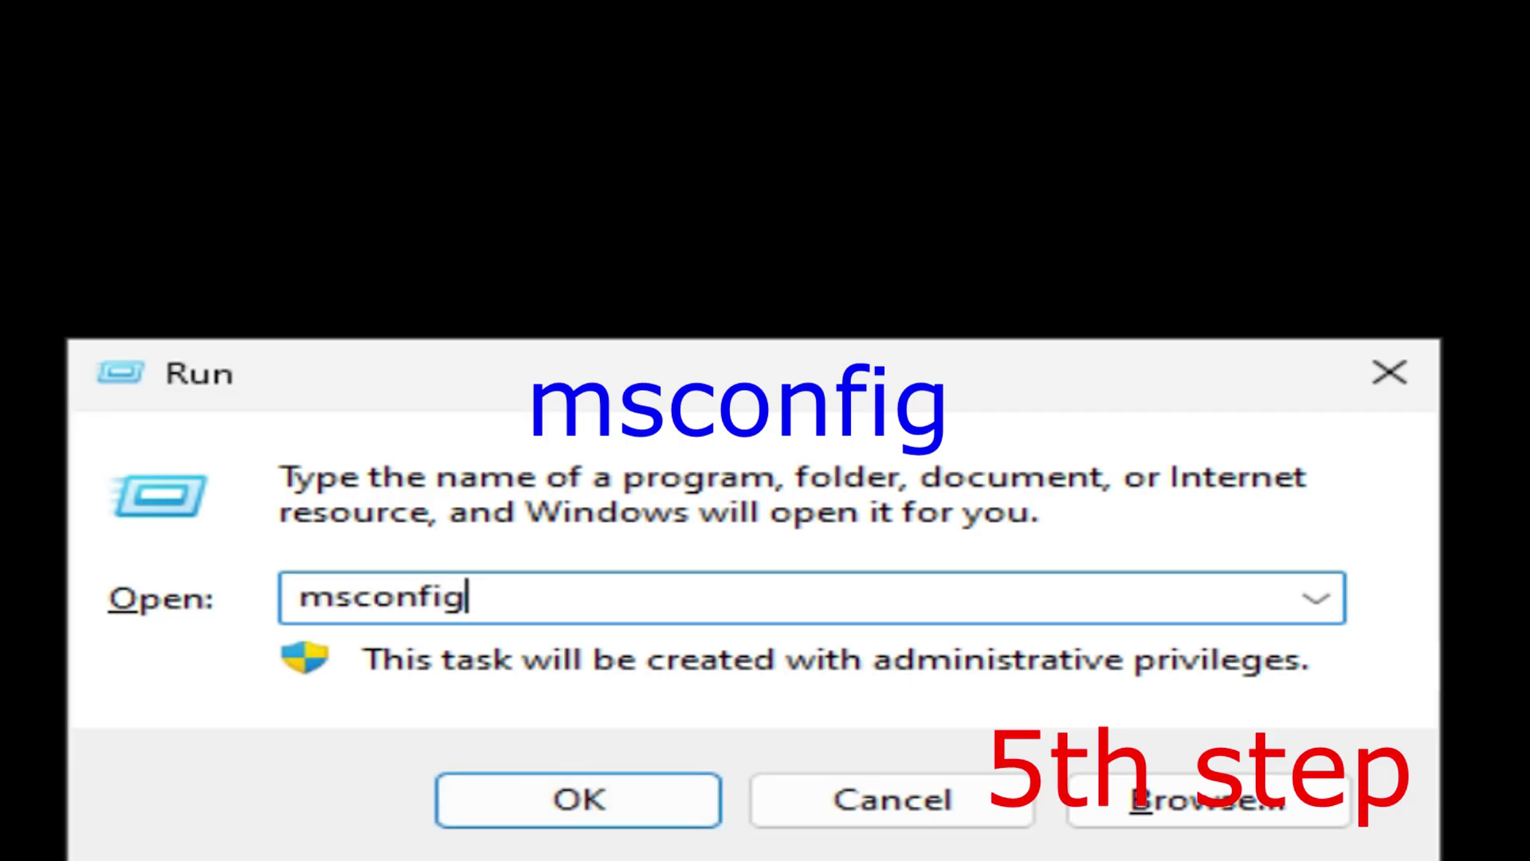
key("Return")
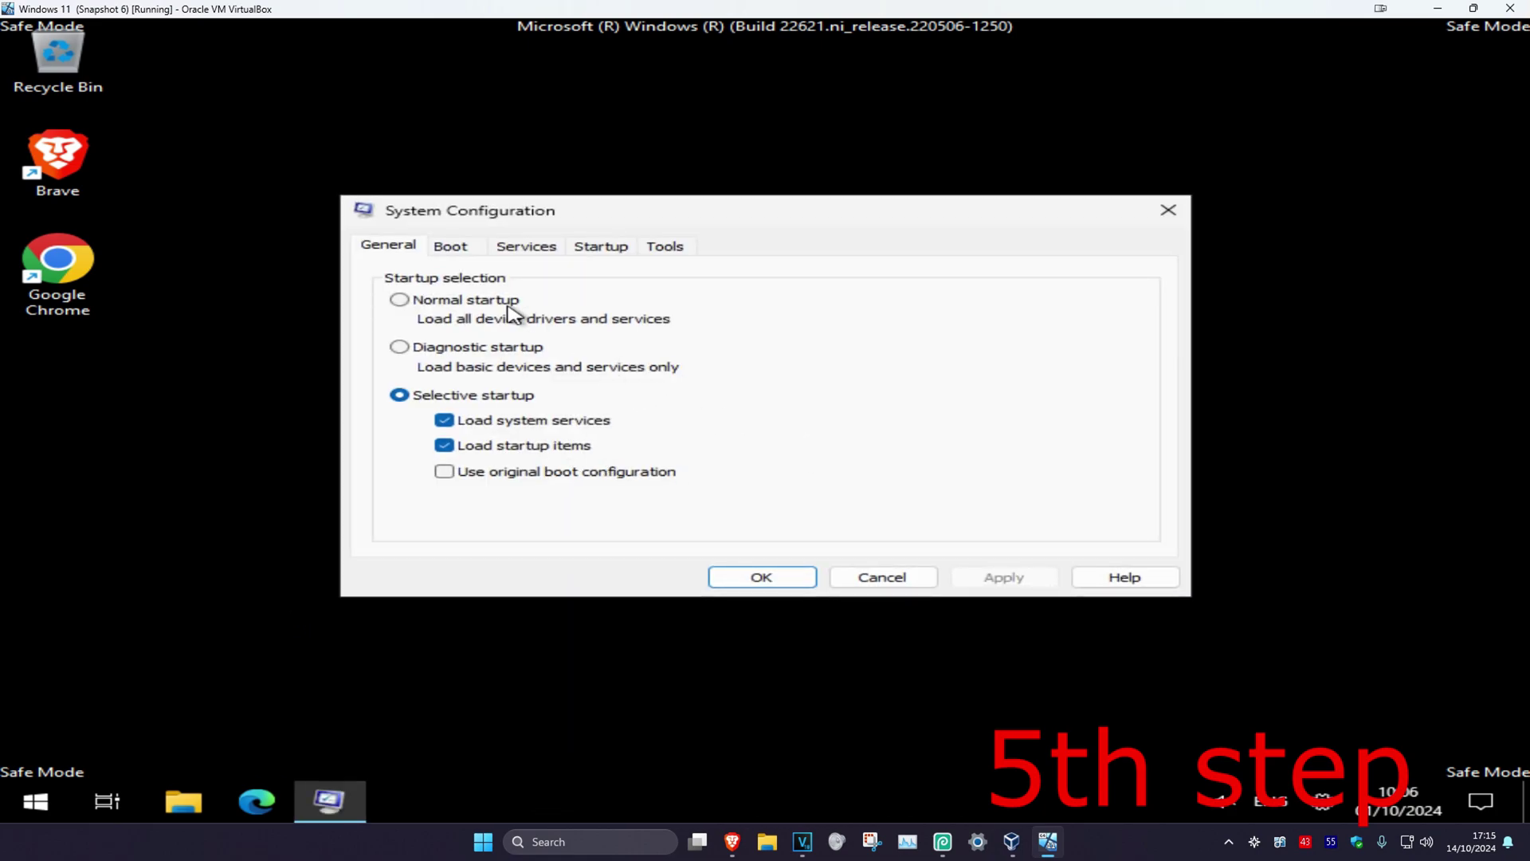
left_click(449, 247)
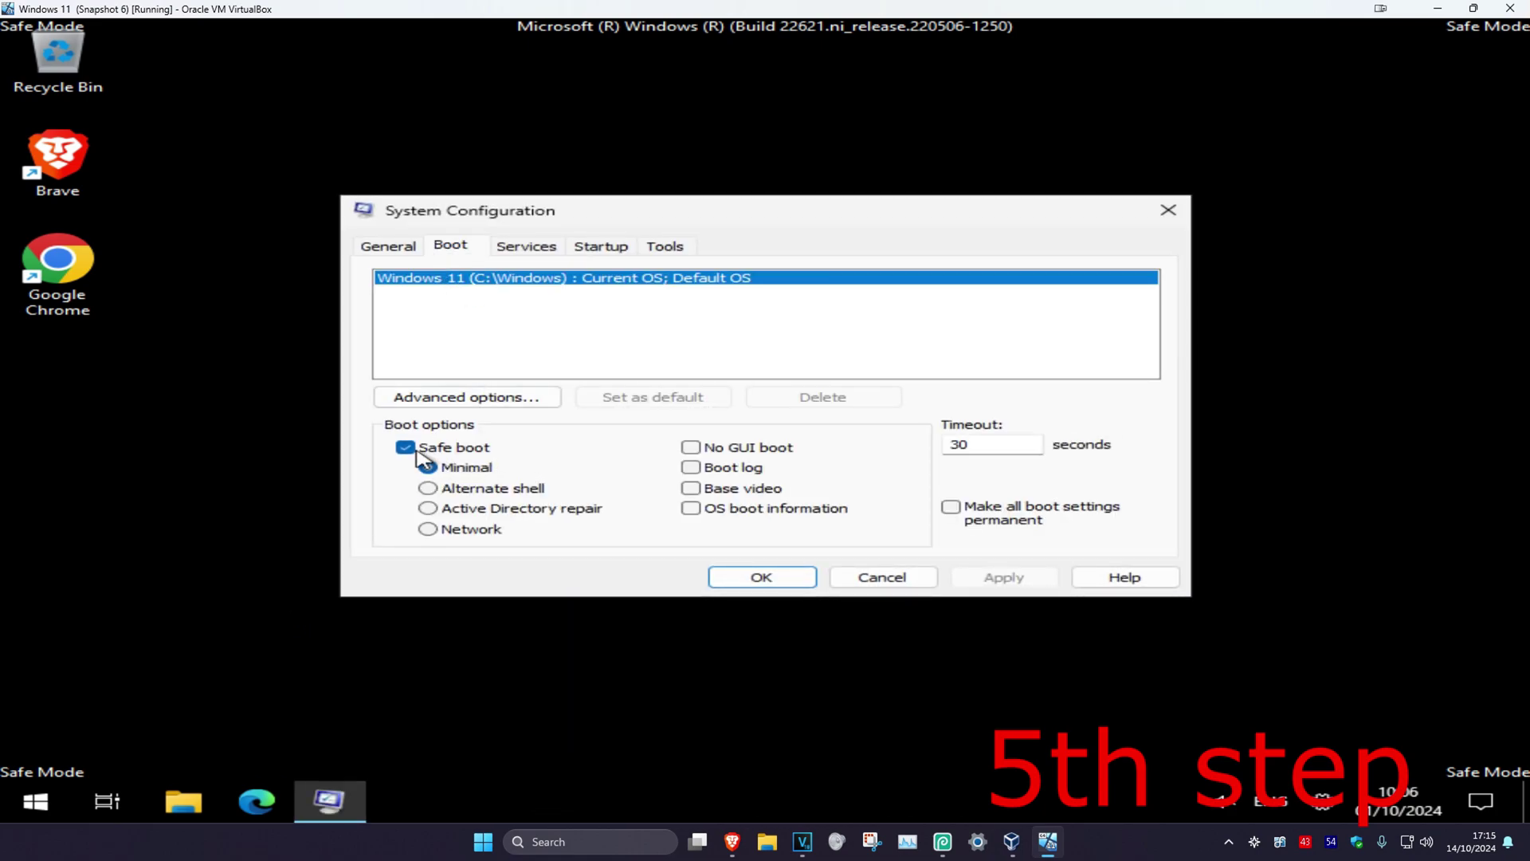
left_click(405, 449)
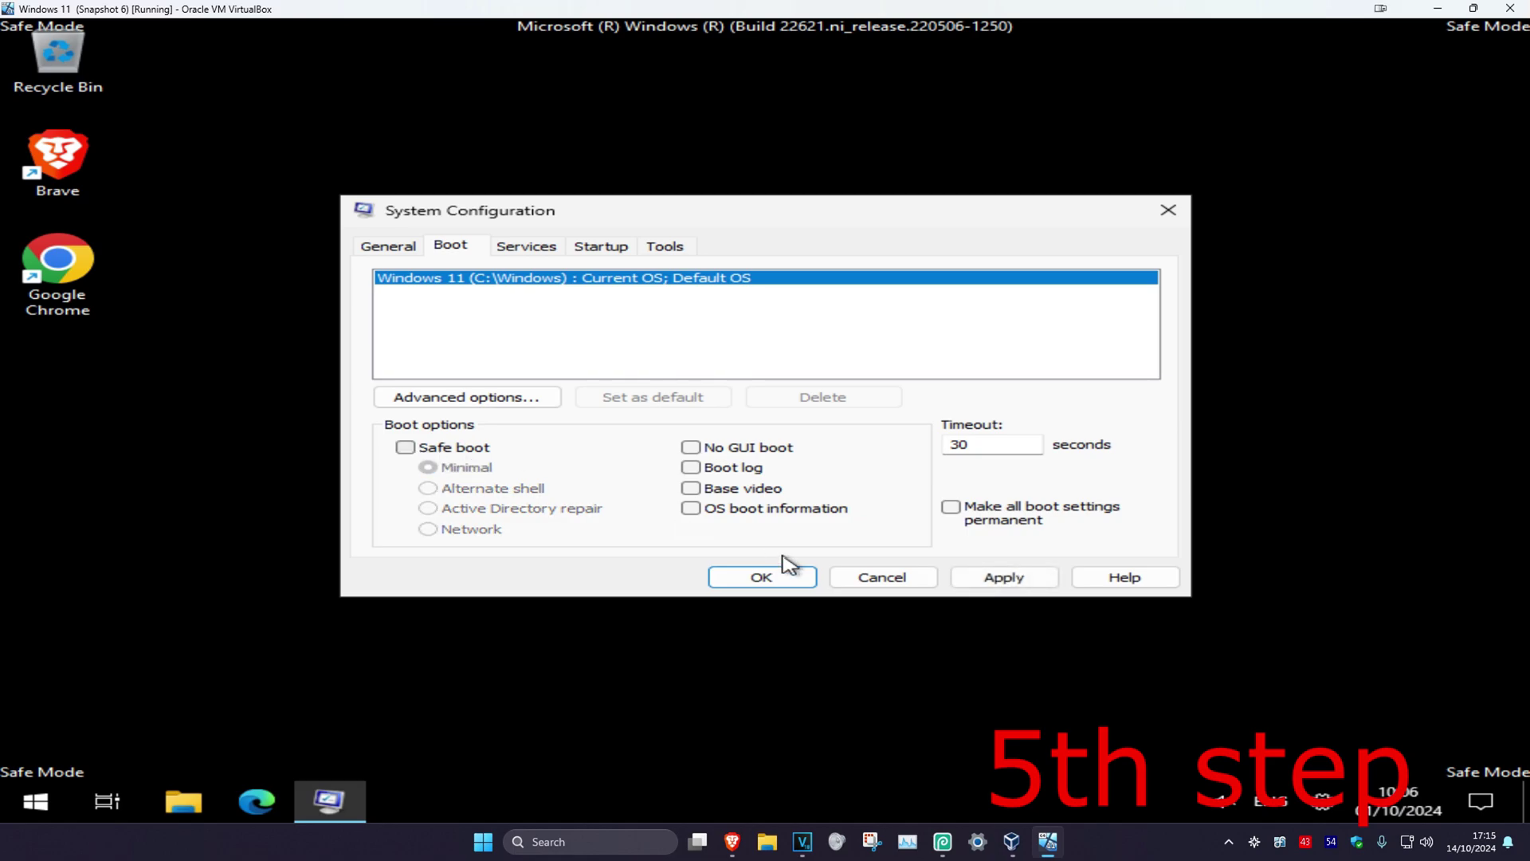
left_click(766, 579)
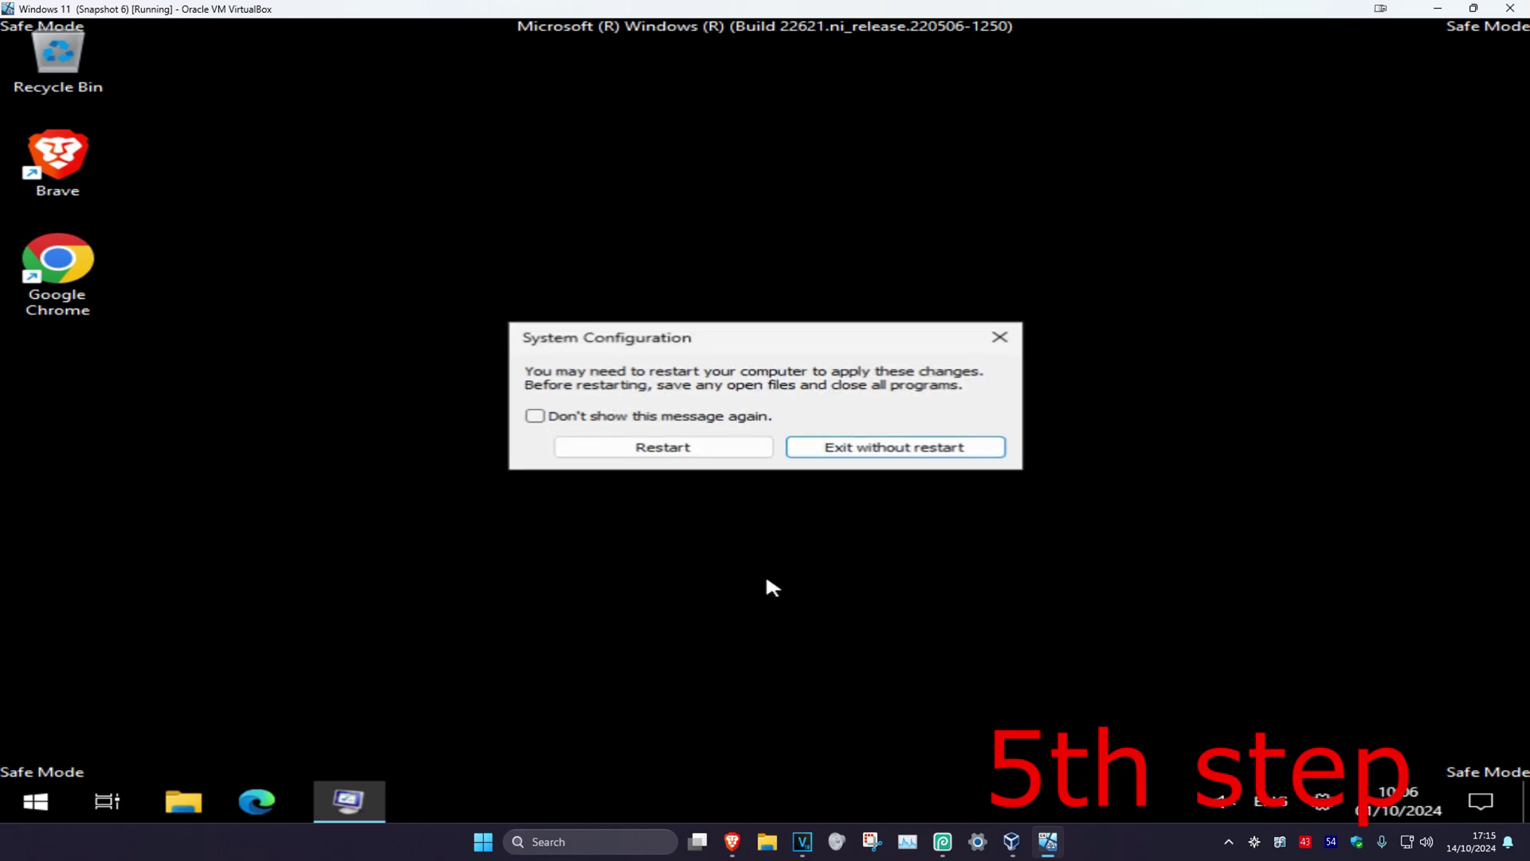
left_click(677, 451)
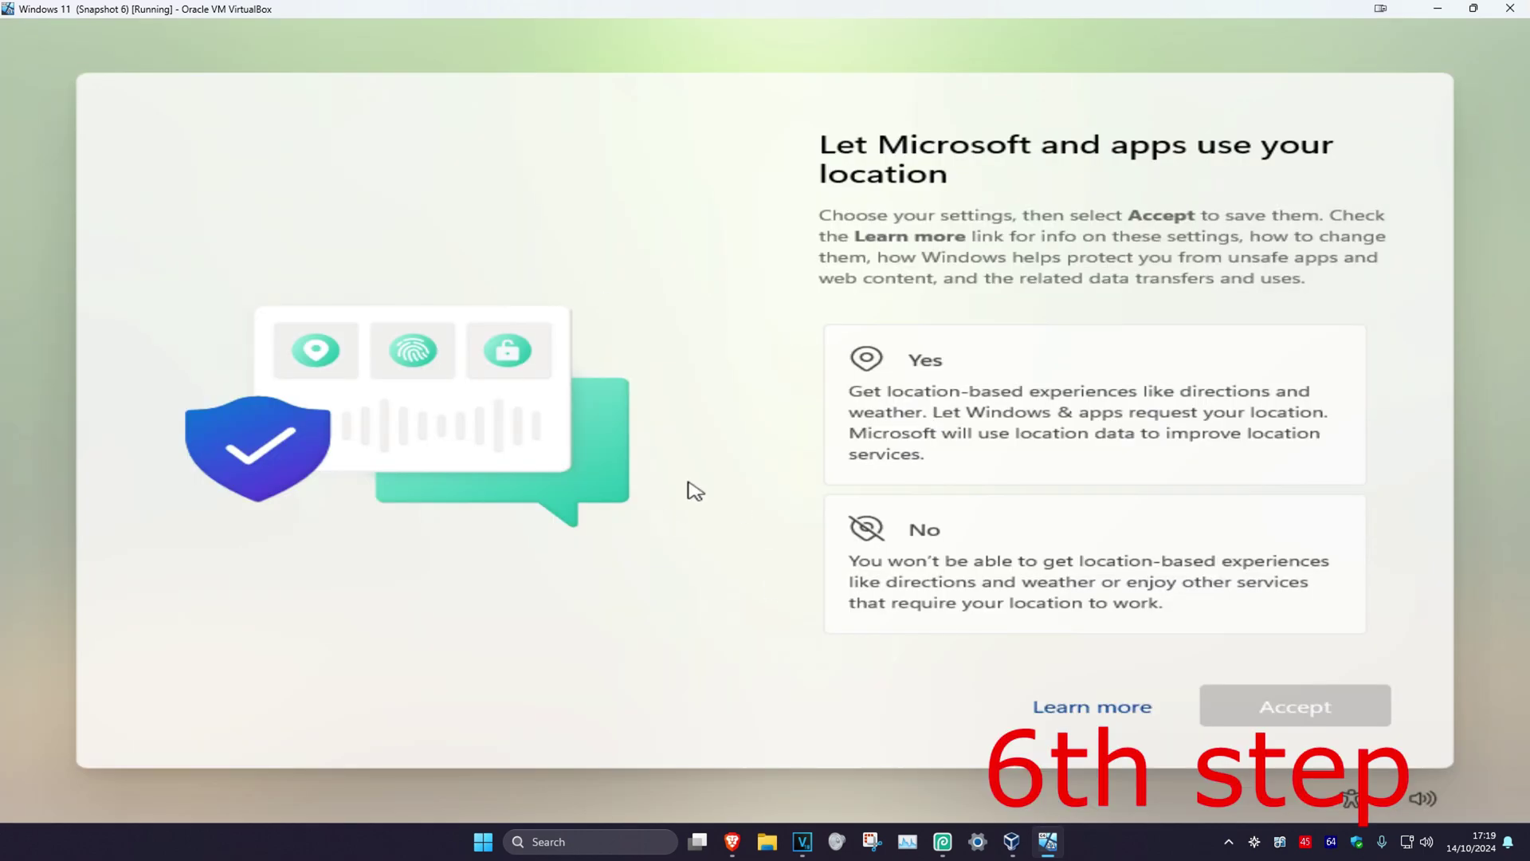
Decline location sharing and Find my device, and send only required diagnostic data
left_click(969, 567)
left_click(1267, 699)
left_click(1049, 581)
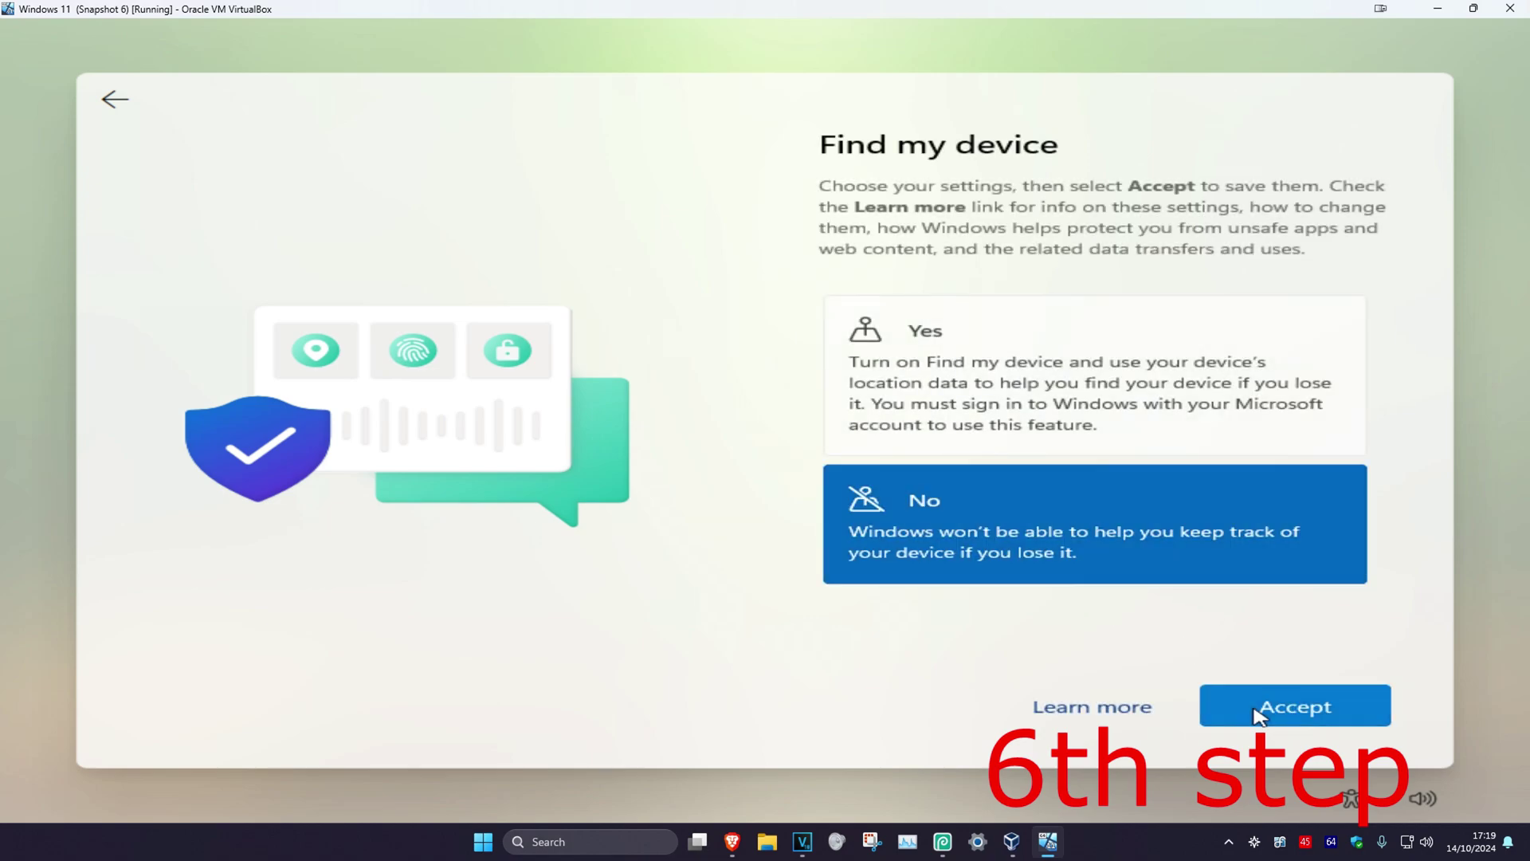
left_click(1255, 709)
left_click(922, 539)
left_click(1259, 707)
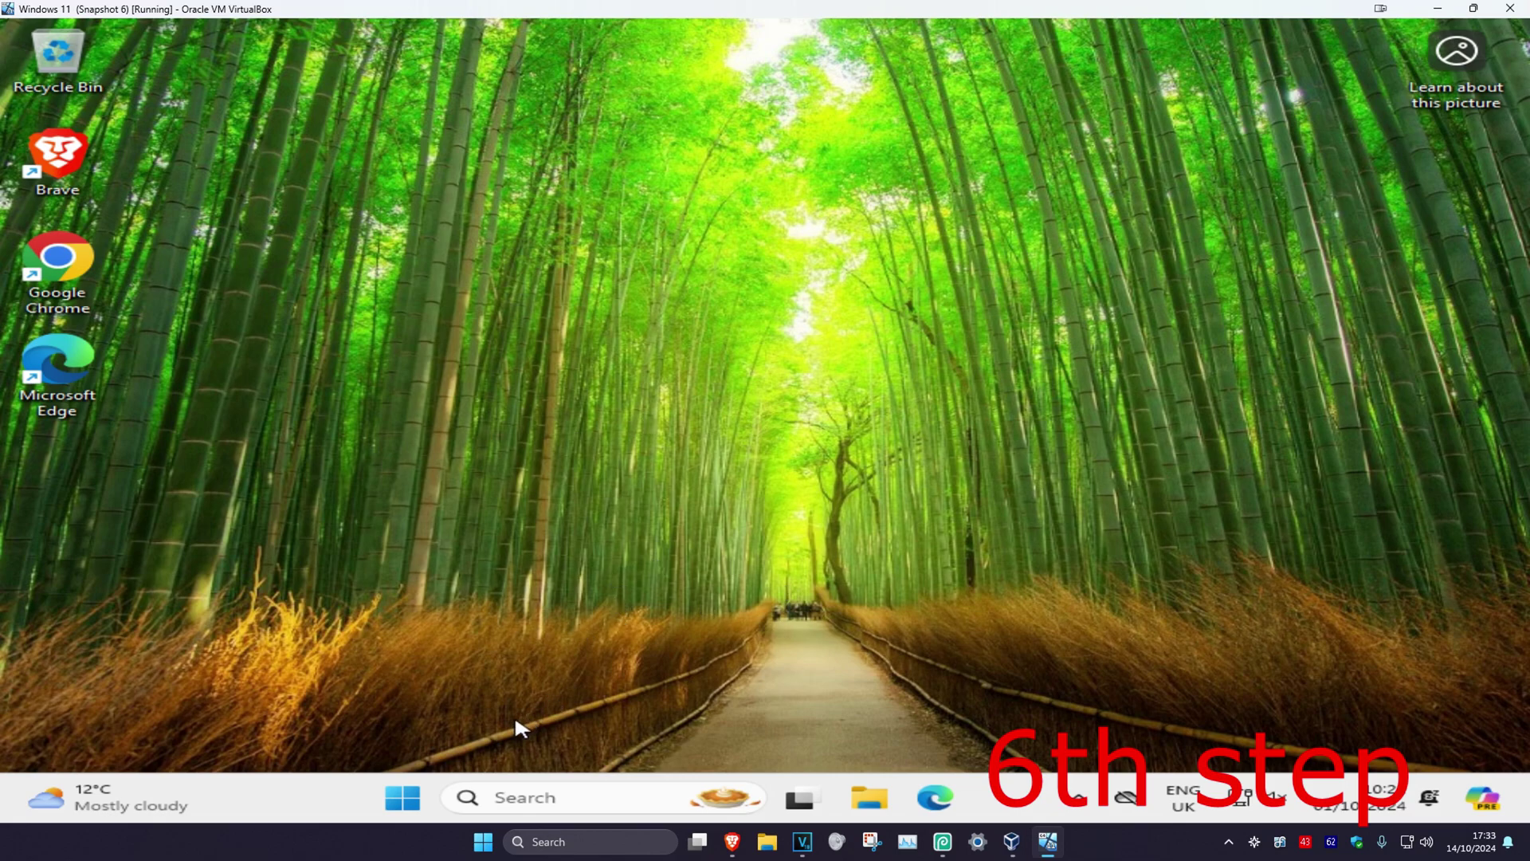
Sign out of Administrator and sign back in to the regular user account
right_click(402, 797)
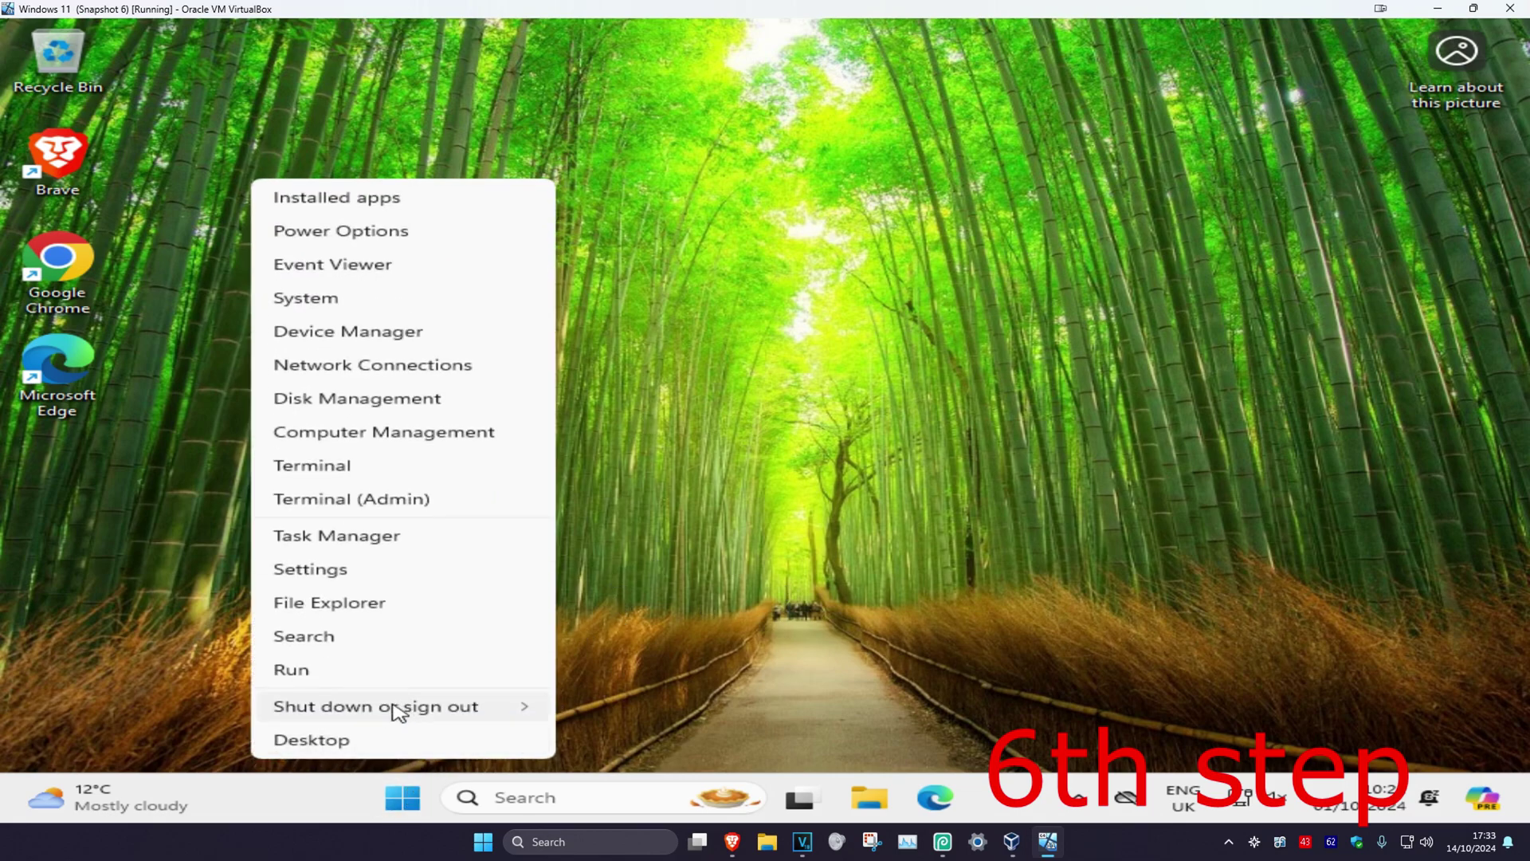
mouse_move(396, 712)
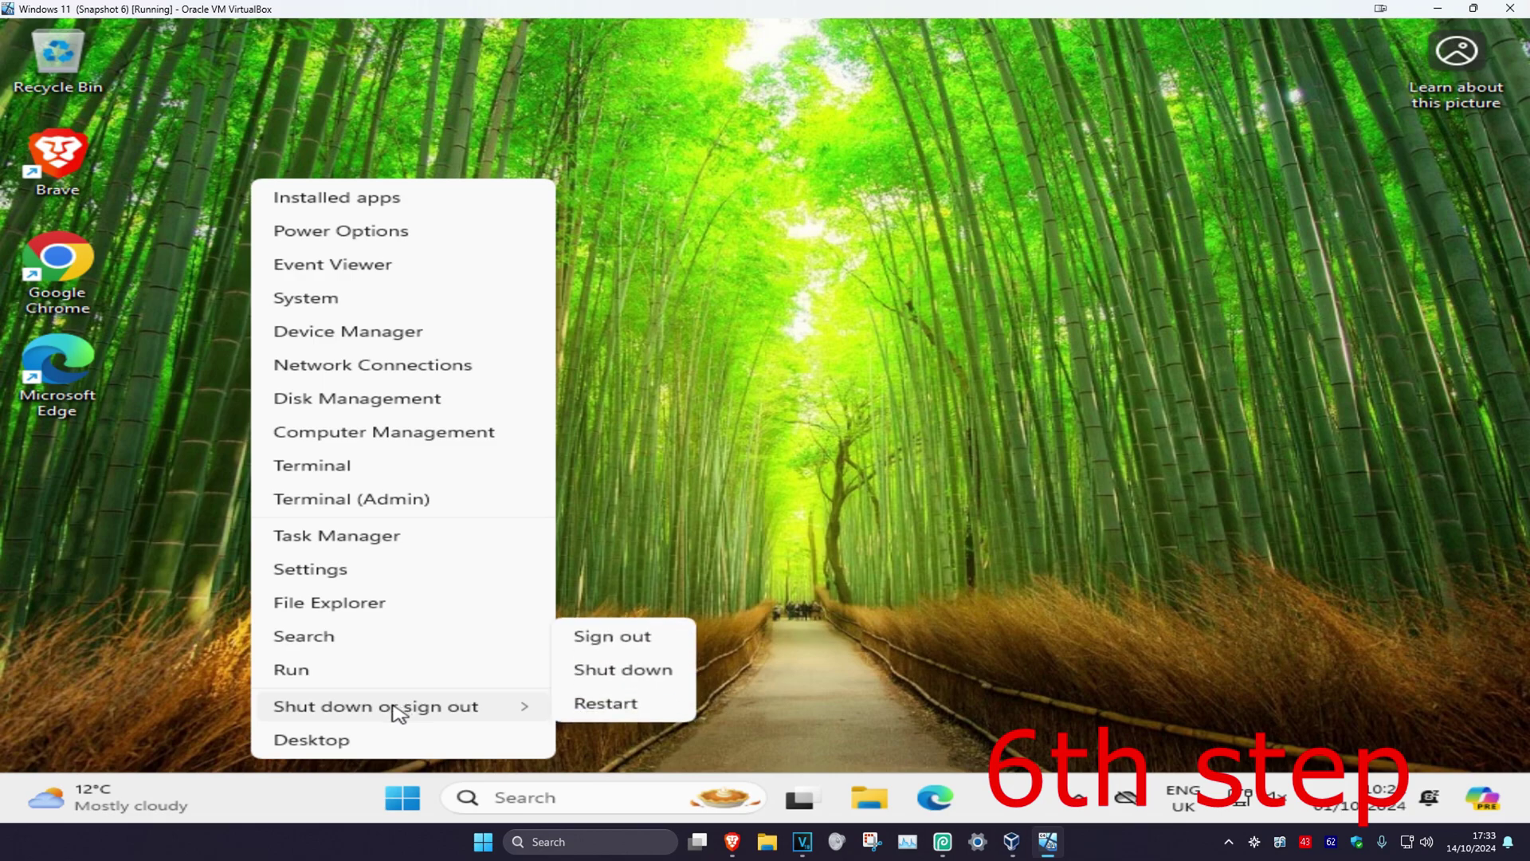
left_click(622, 647)
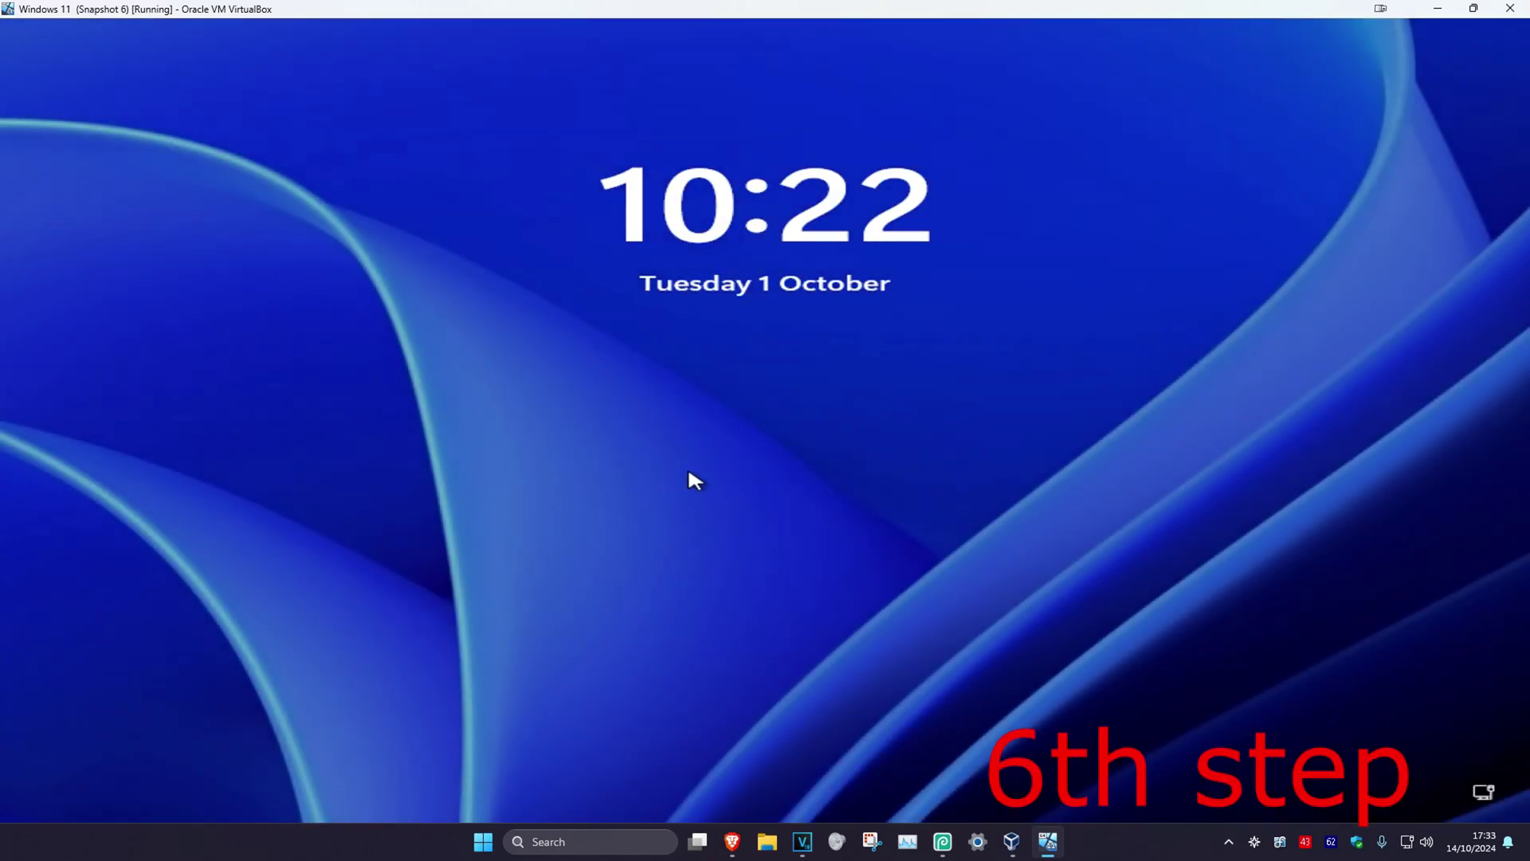
left_click(688, 473)
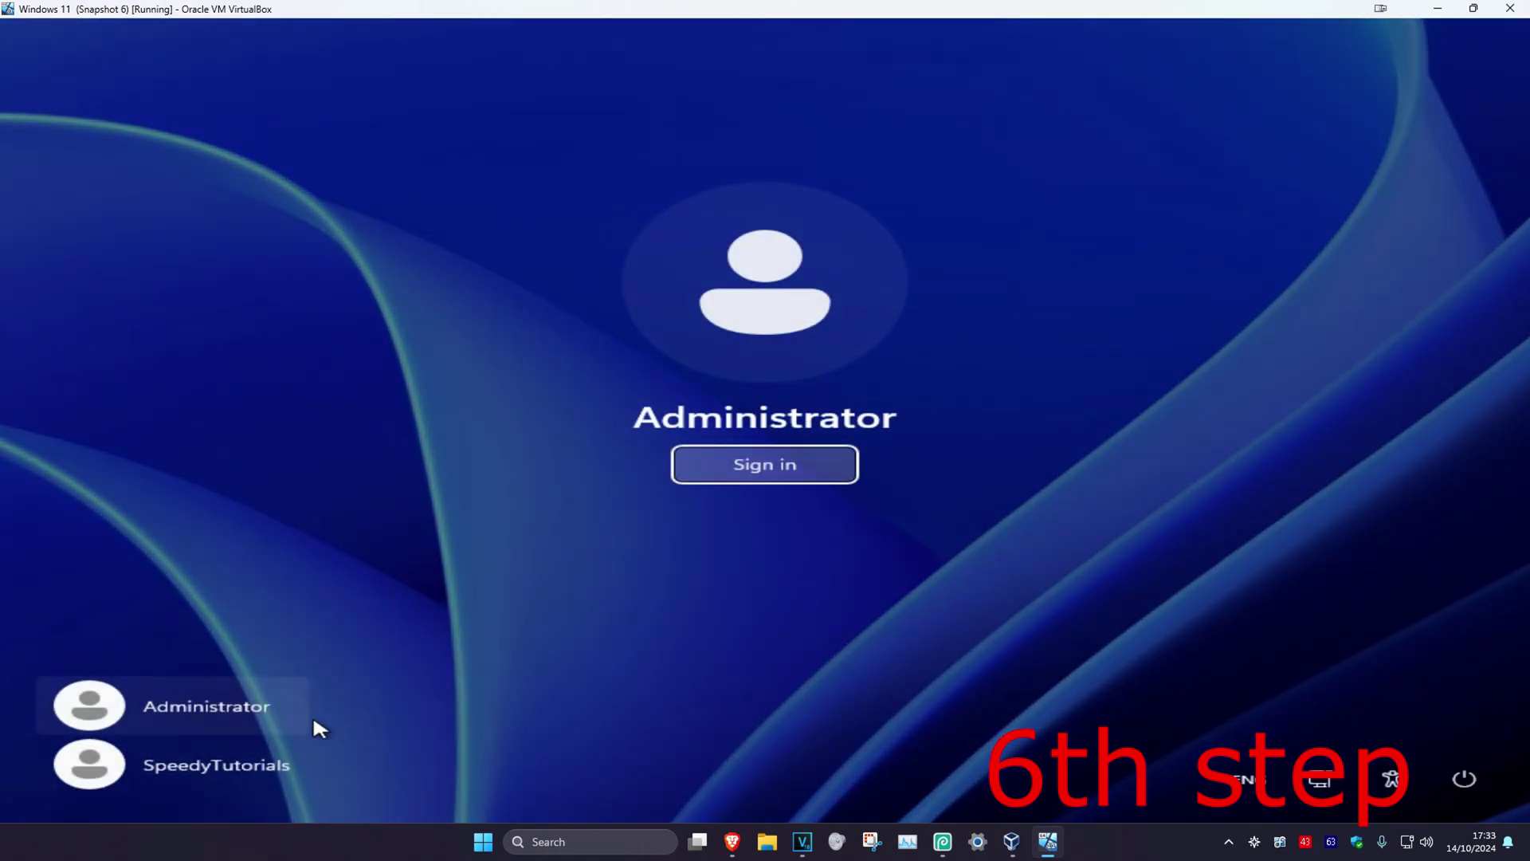
left_click(239, 755)
left_click(775, 467)
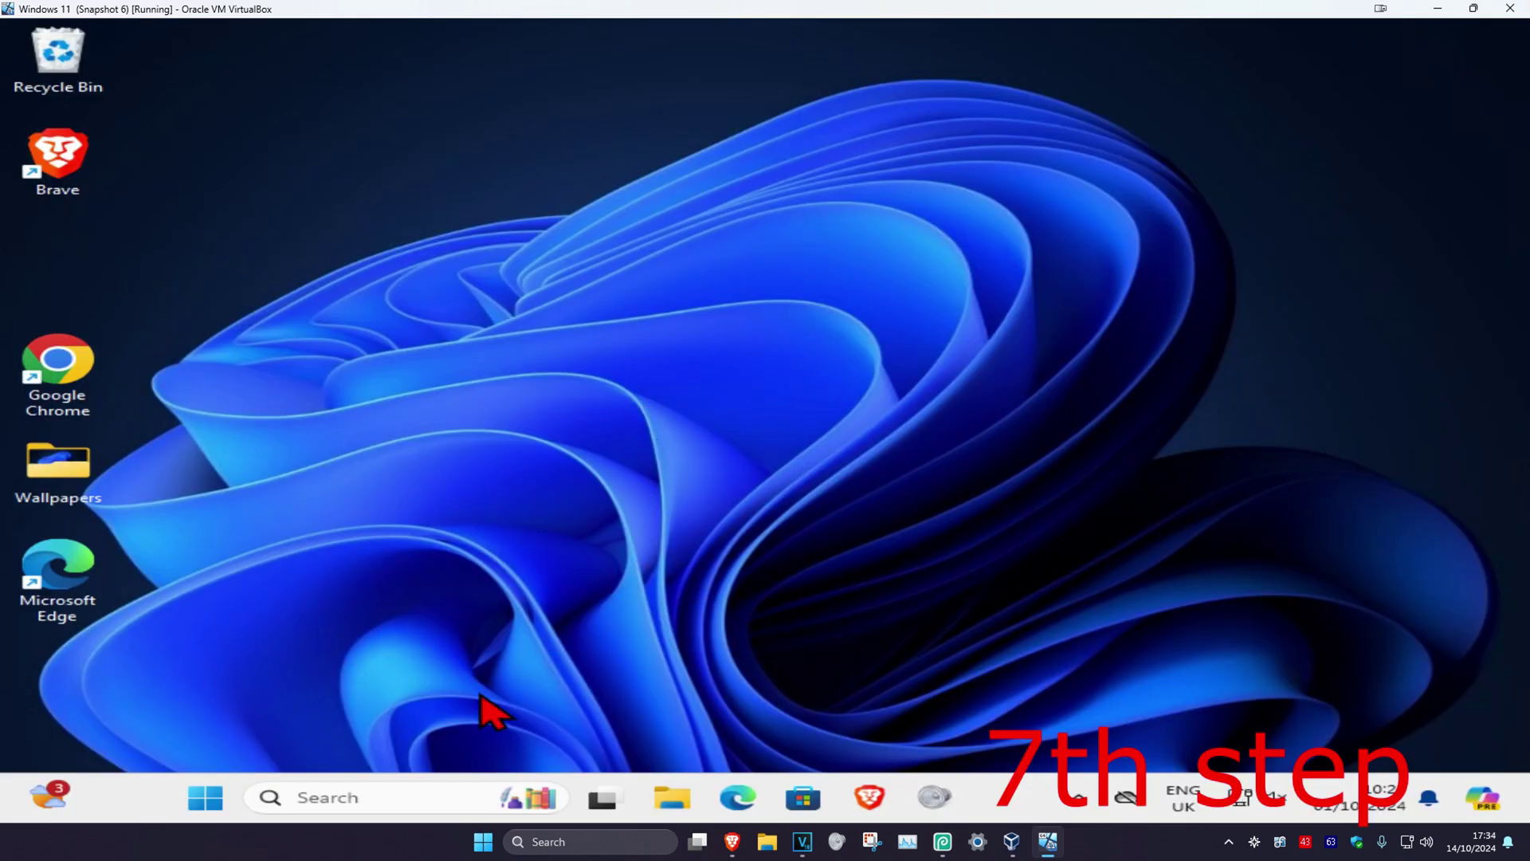
Run net user administrator /active:no in an elevated Command Prompt, then open Start
left_click(410, 797)
type("cmd")
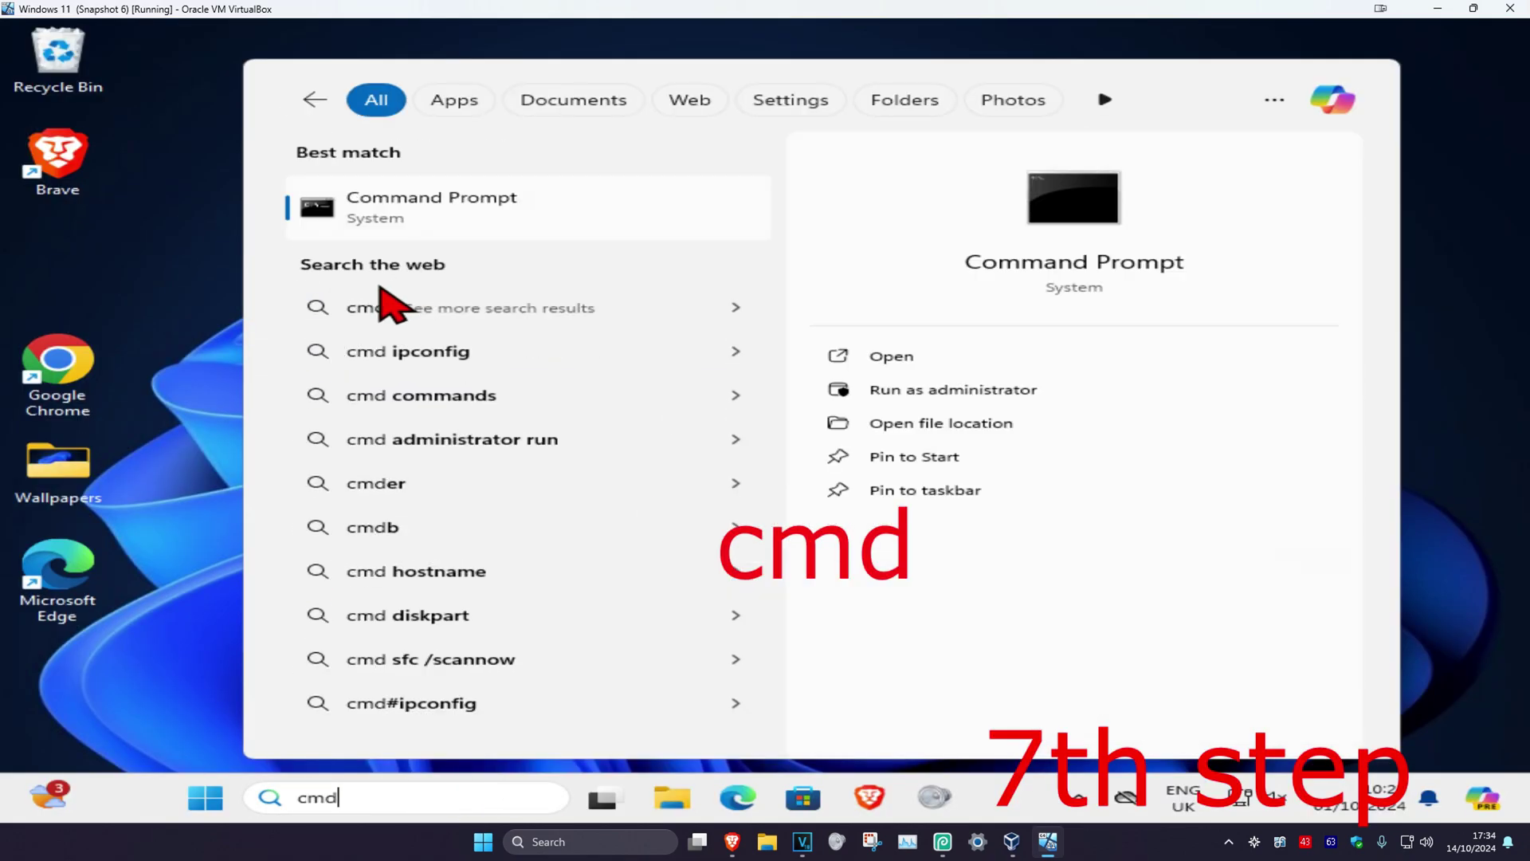
left_click(974, 392)
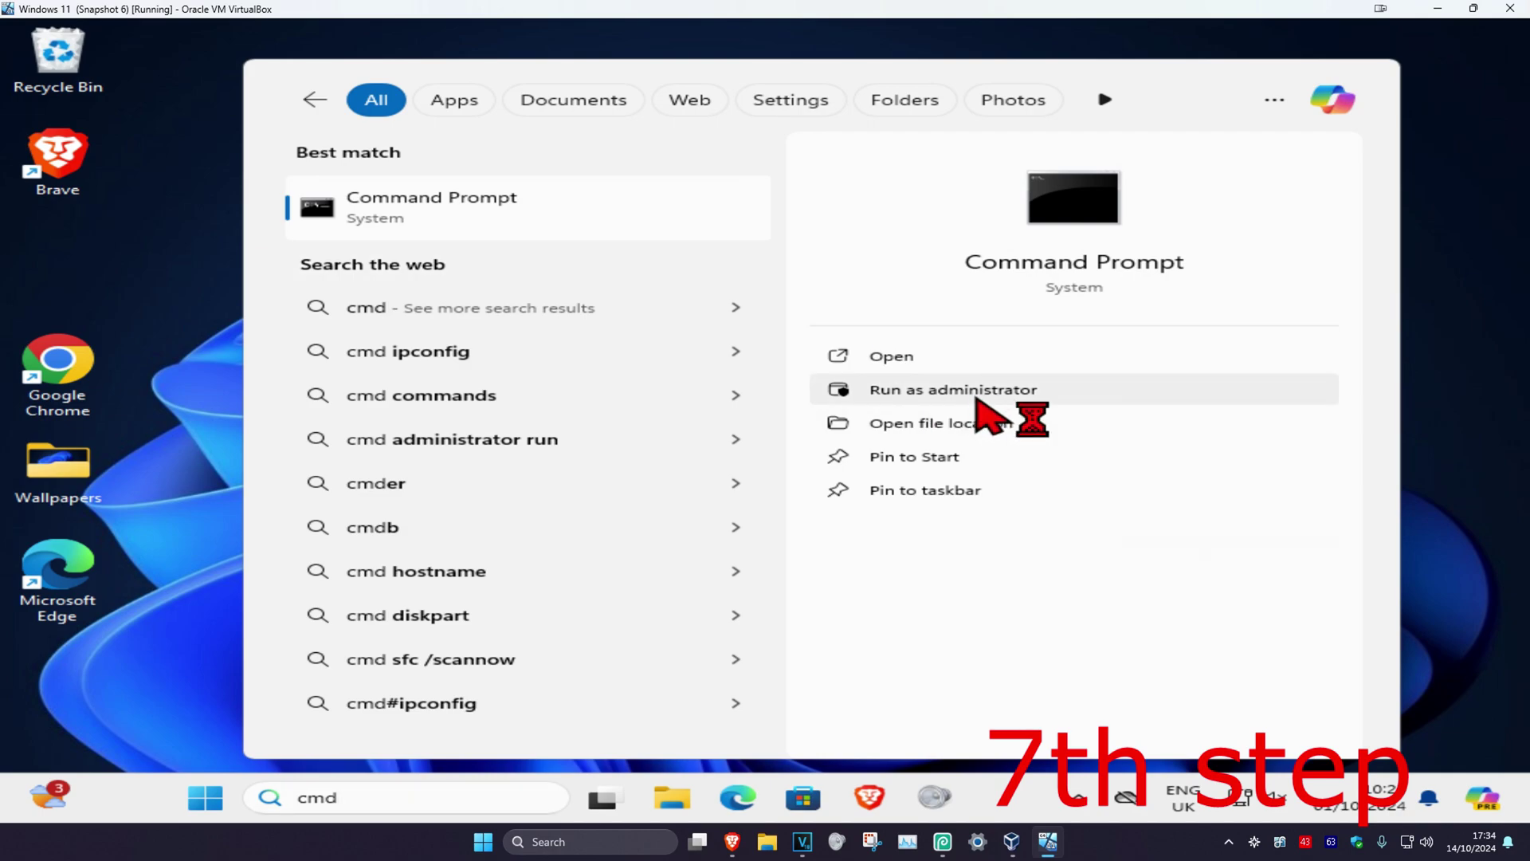
left_click(678, 563)
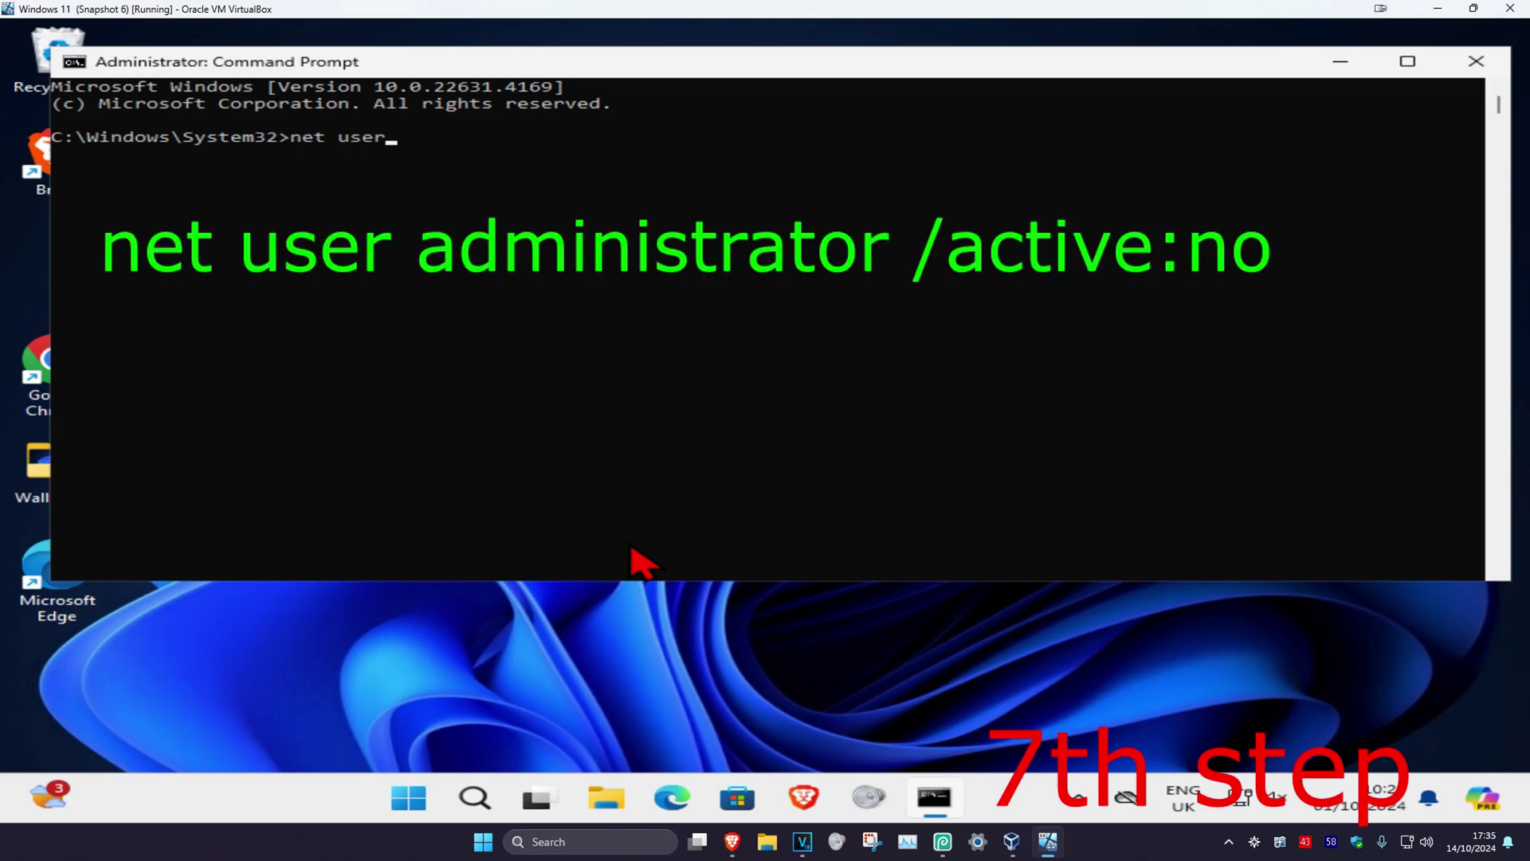
key("BackSpace")
key("BackSpace")
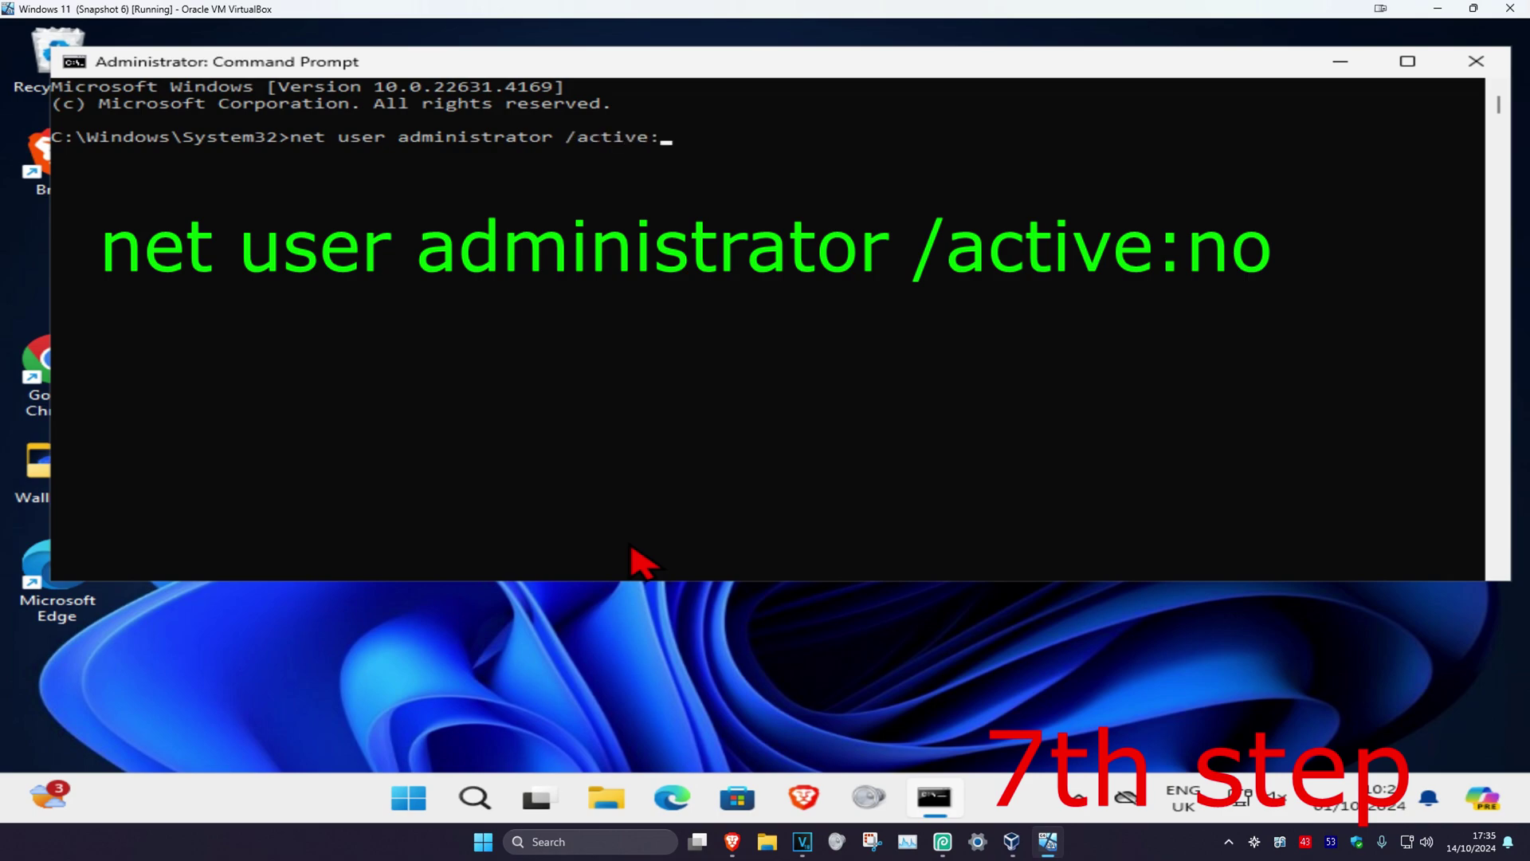
key("Return")
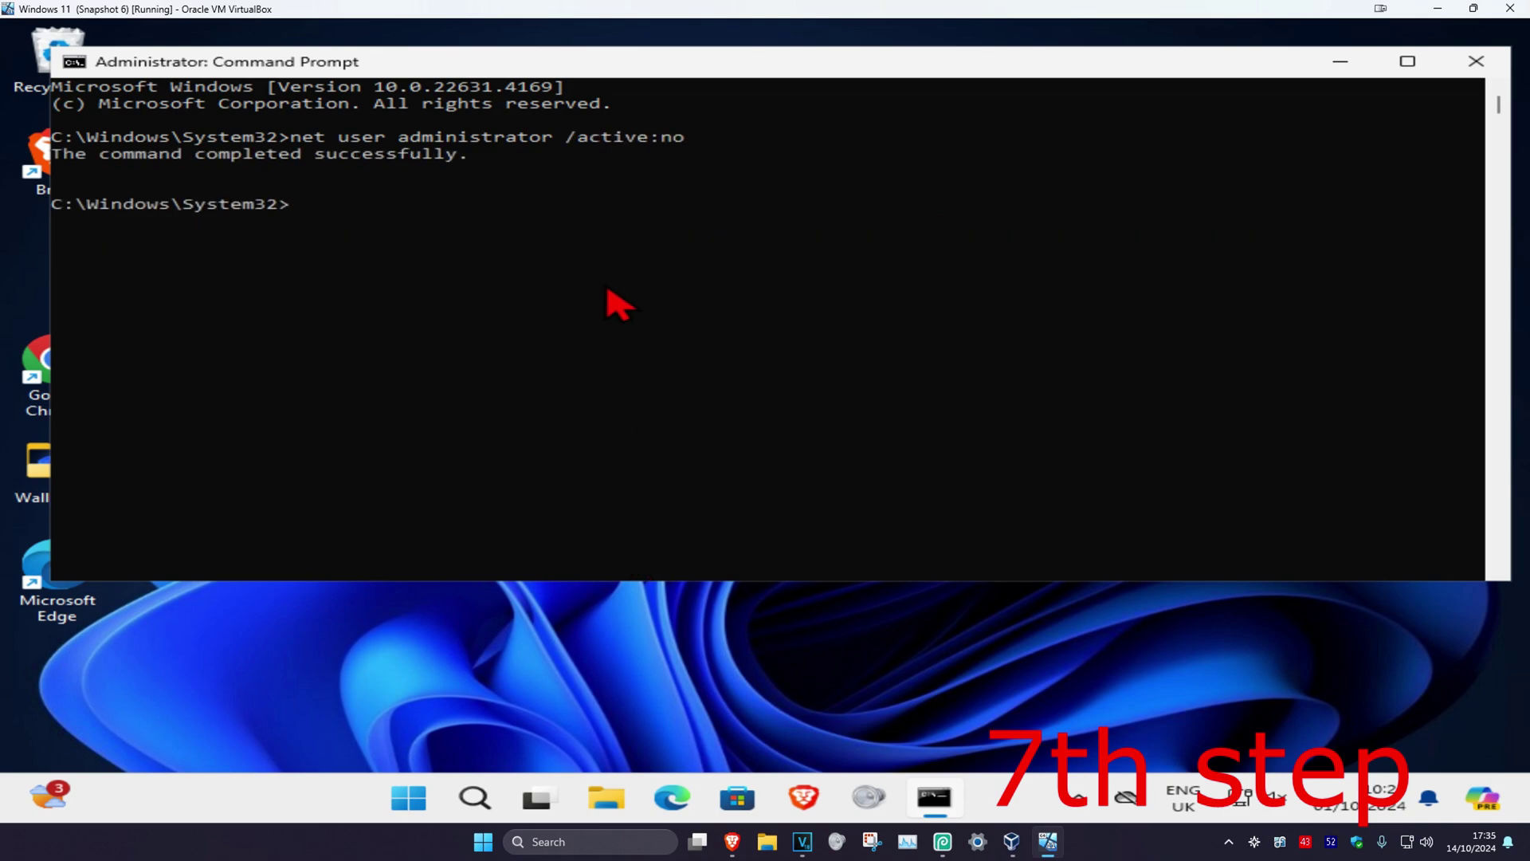
left_click(408, 797)
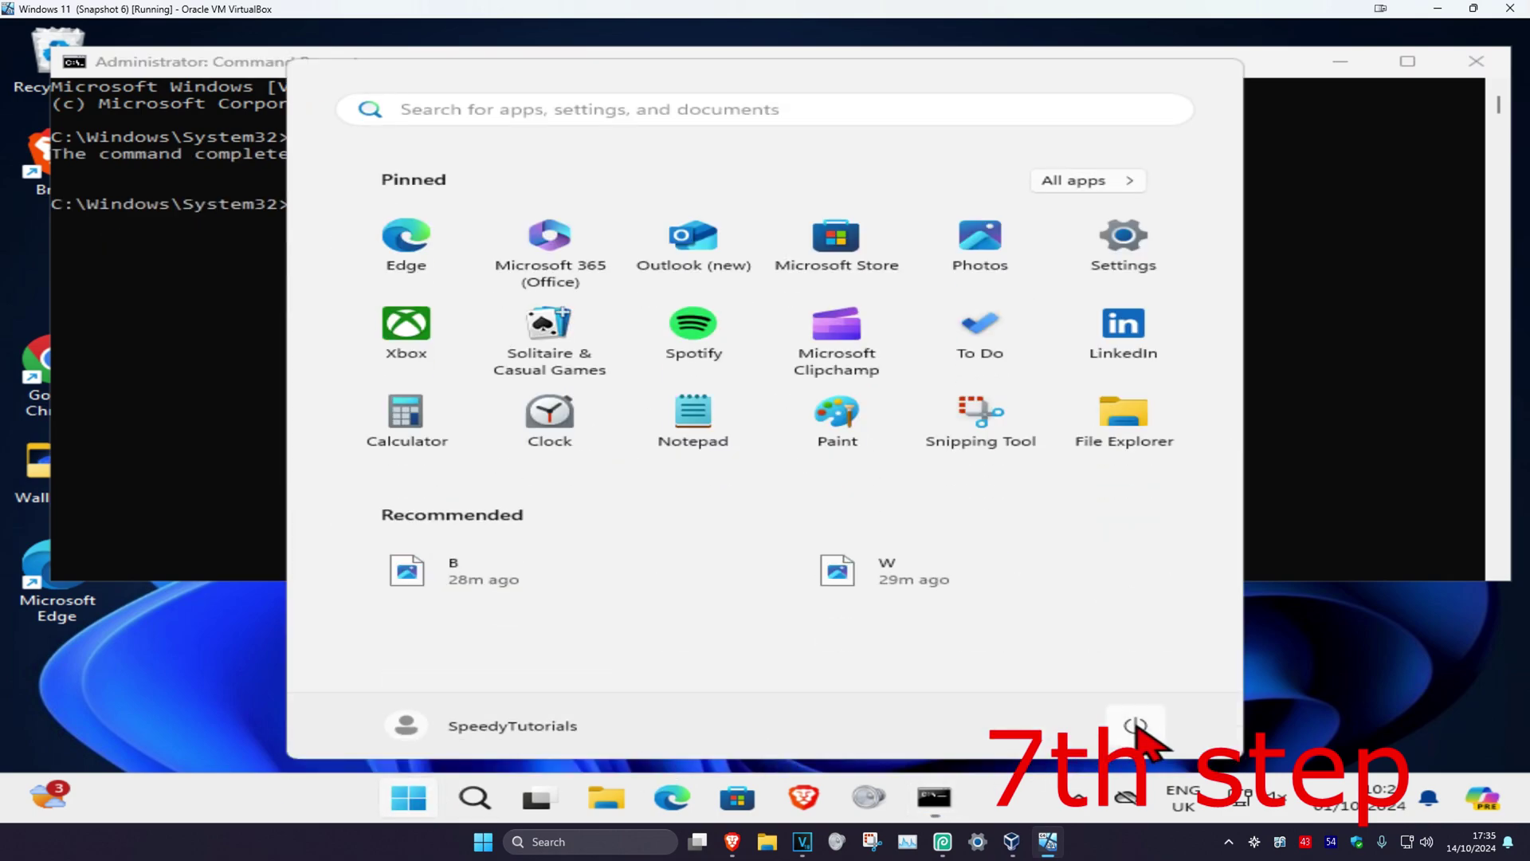